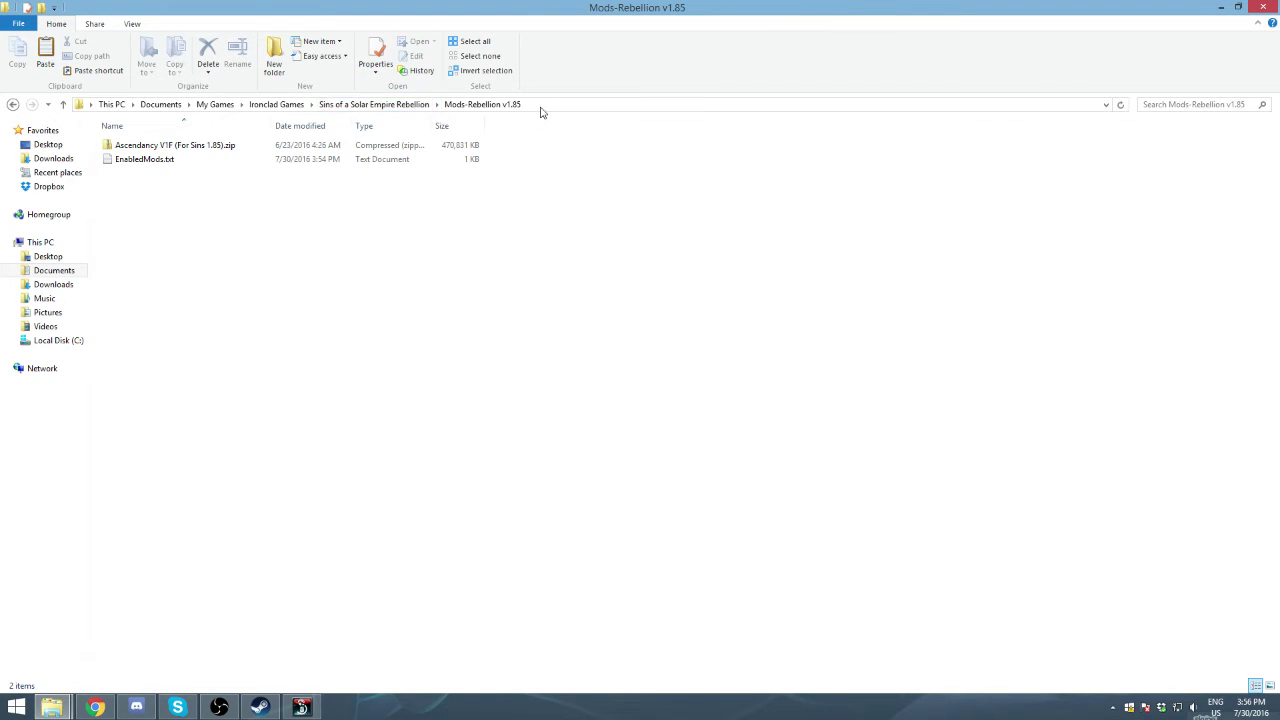
- Open EnabledMods.txt from the Mods-Rebellion v1.85 folder, check its contents and close it
double_click(256, 164)
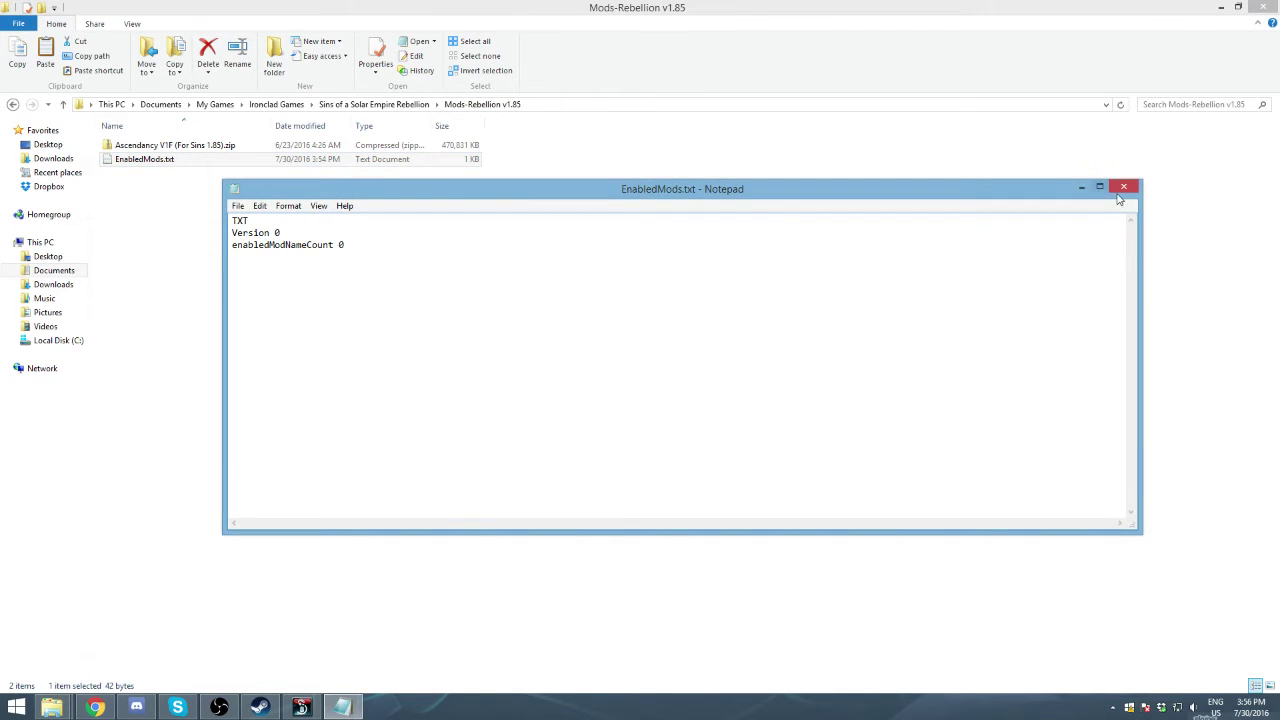
left_click(1120, 187)
- Extract Ascendancy V1F (For Sins 1.85).zip with WinRAR directly into the Mods-Rebellion v1.85 folder
left_click(247, 145)
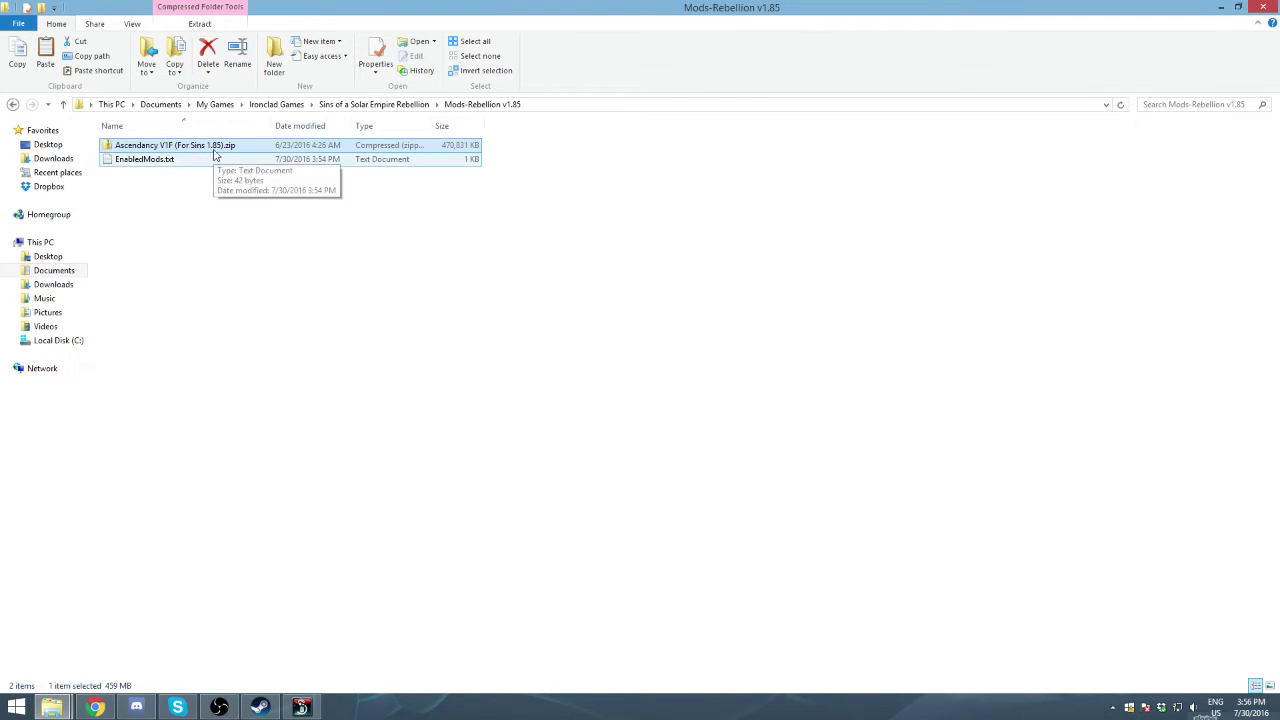
right_click(213, 148)
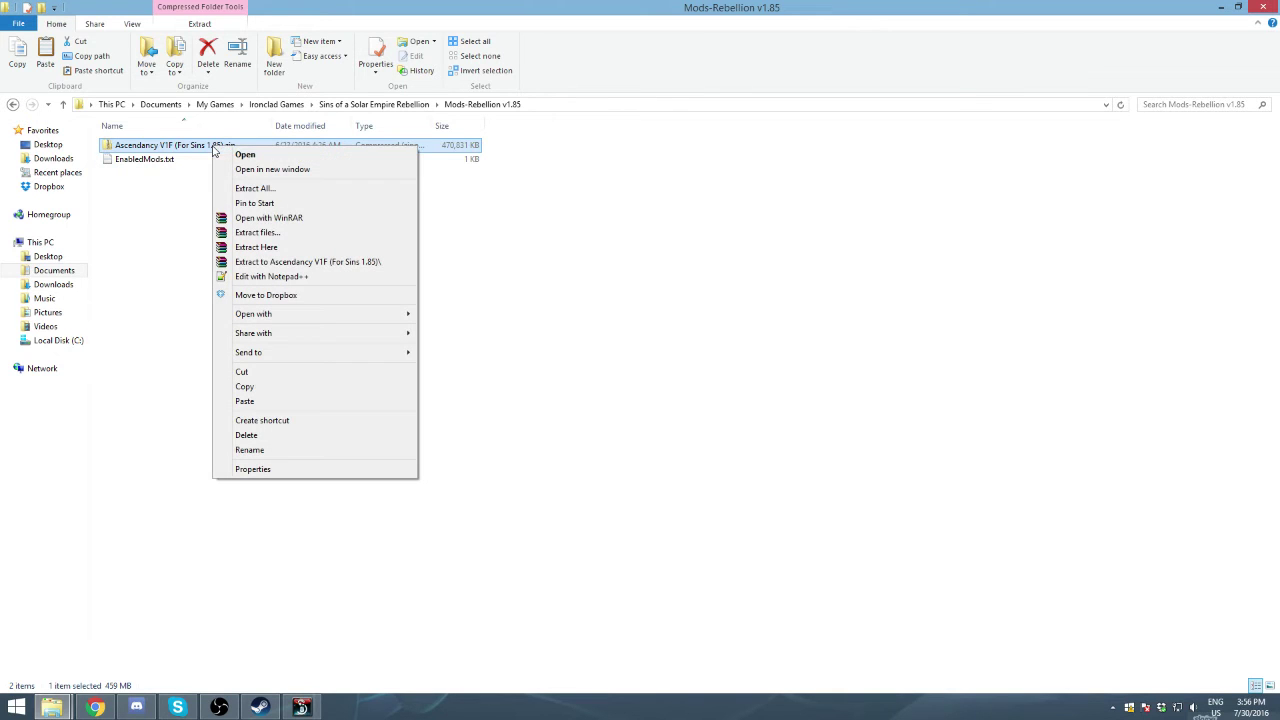
left_click(300, 247)
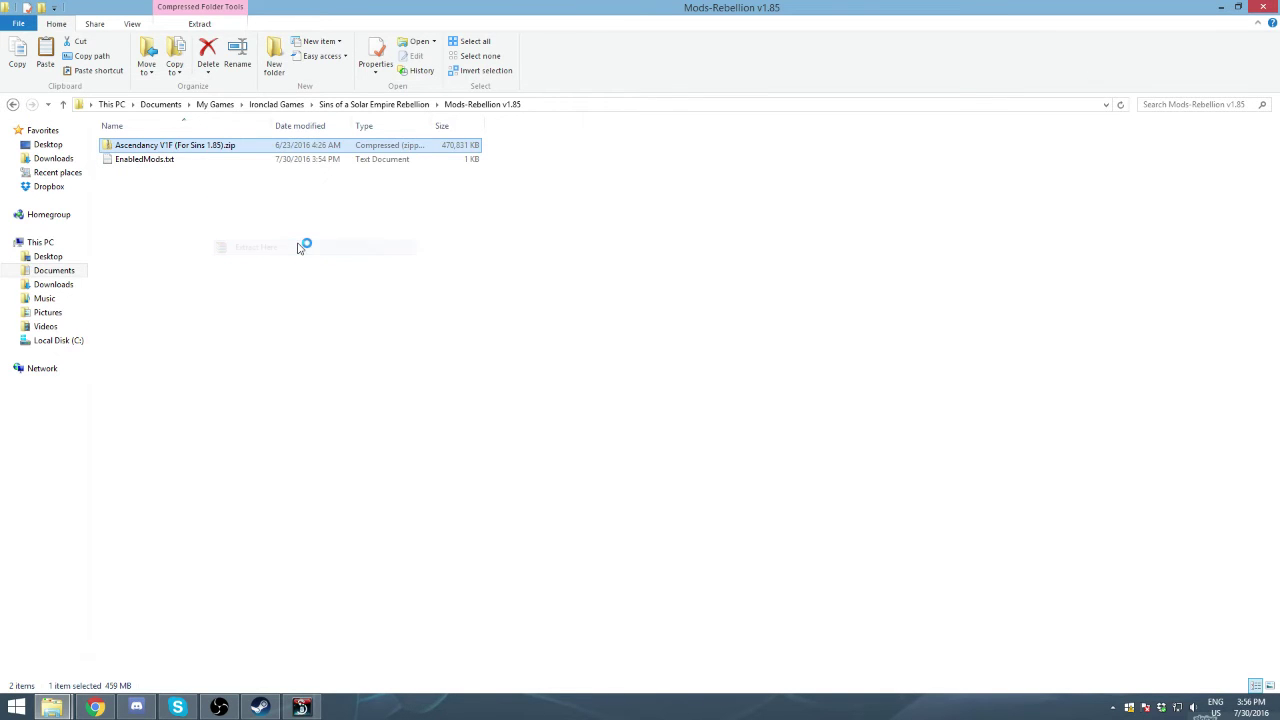
right_click(212, 148)
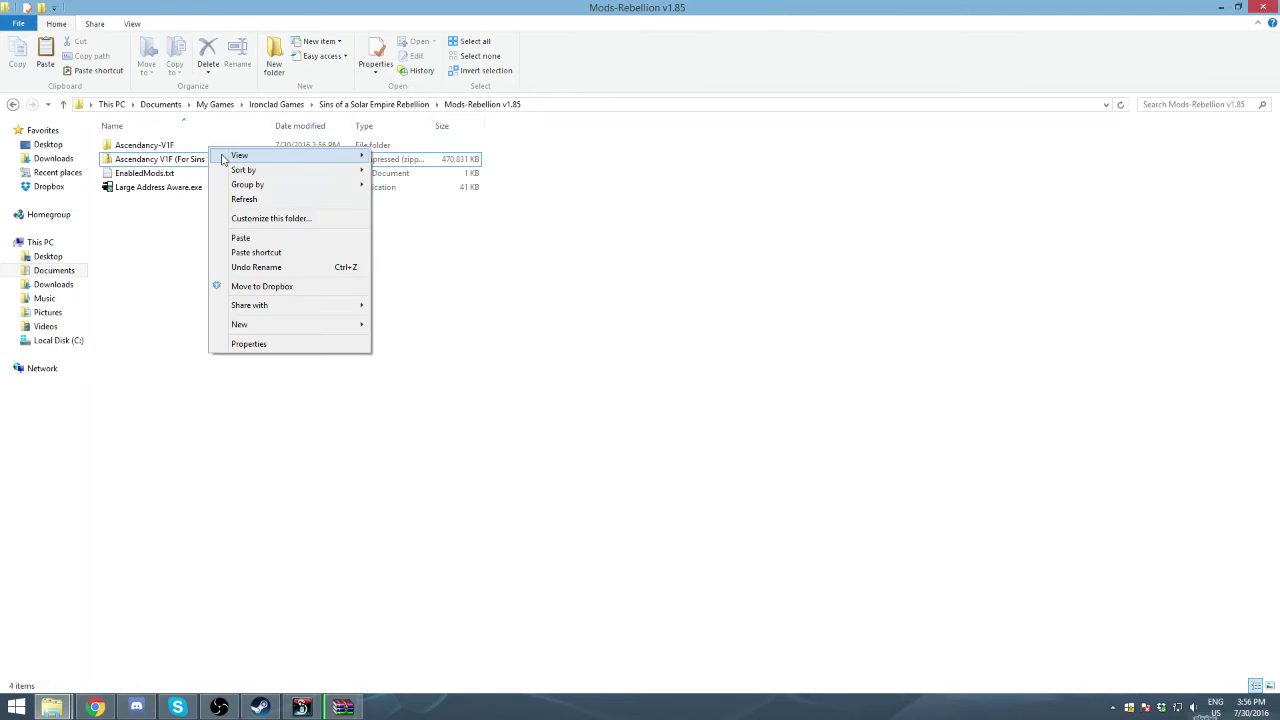
right_click(150, 147)
left_click(150, 159)
right_click(128, 158)
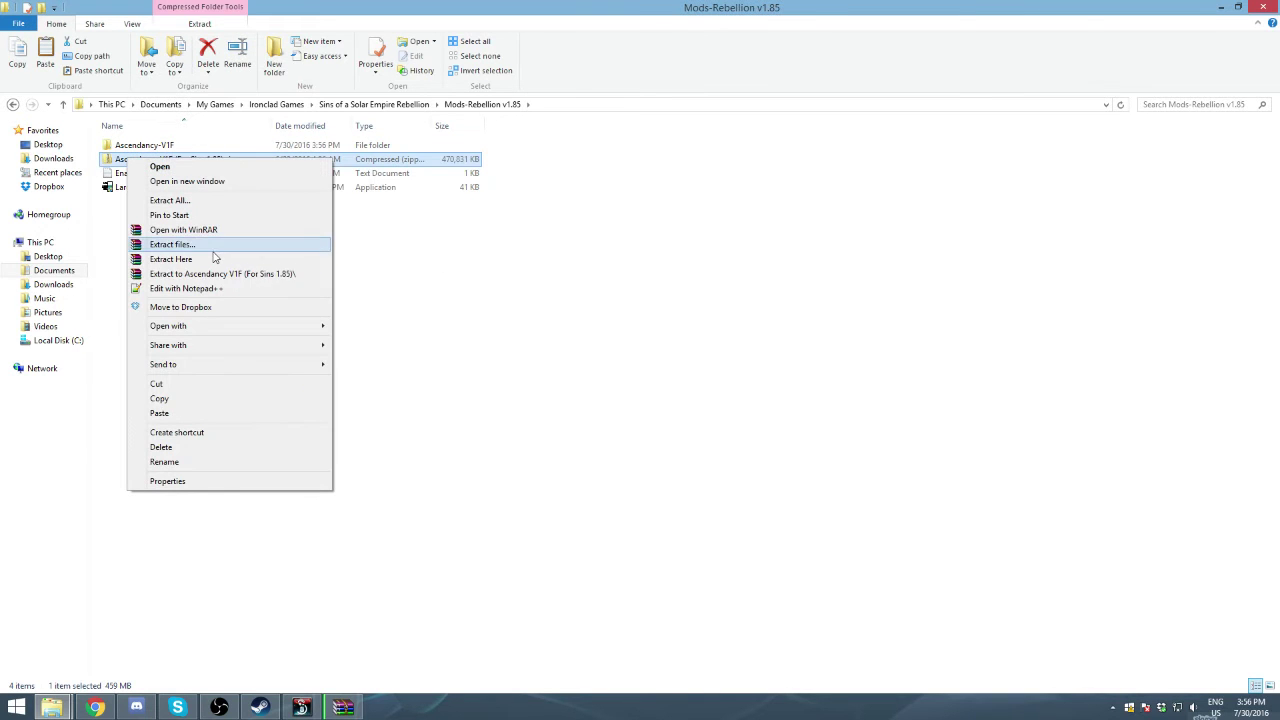
left_click(438, 275)
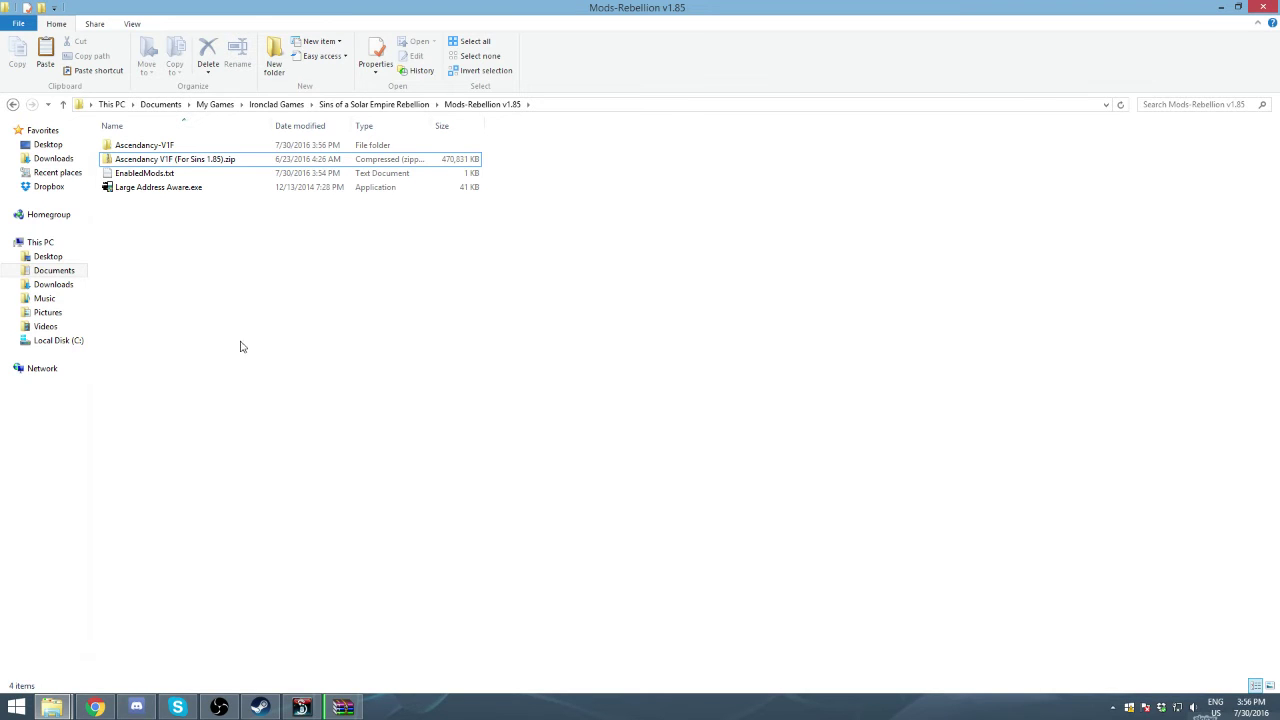
- Bring up the WinRAR extraction progress and send the extraction to the background
left_click(344, 707)
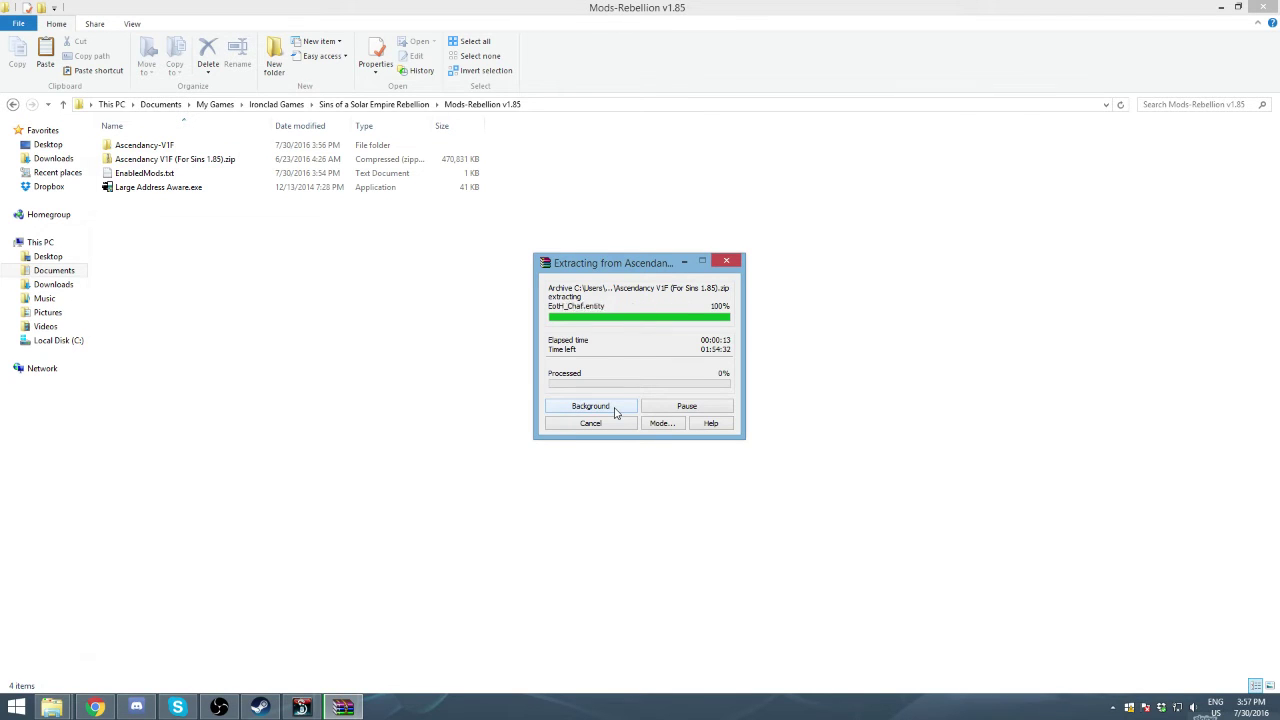
left_click(616, 412)
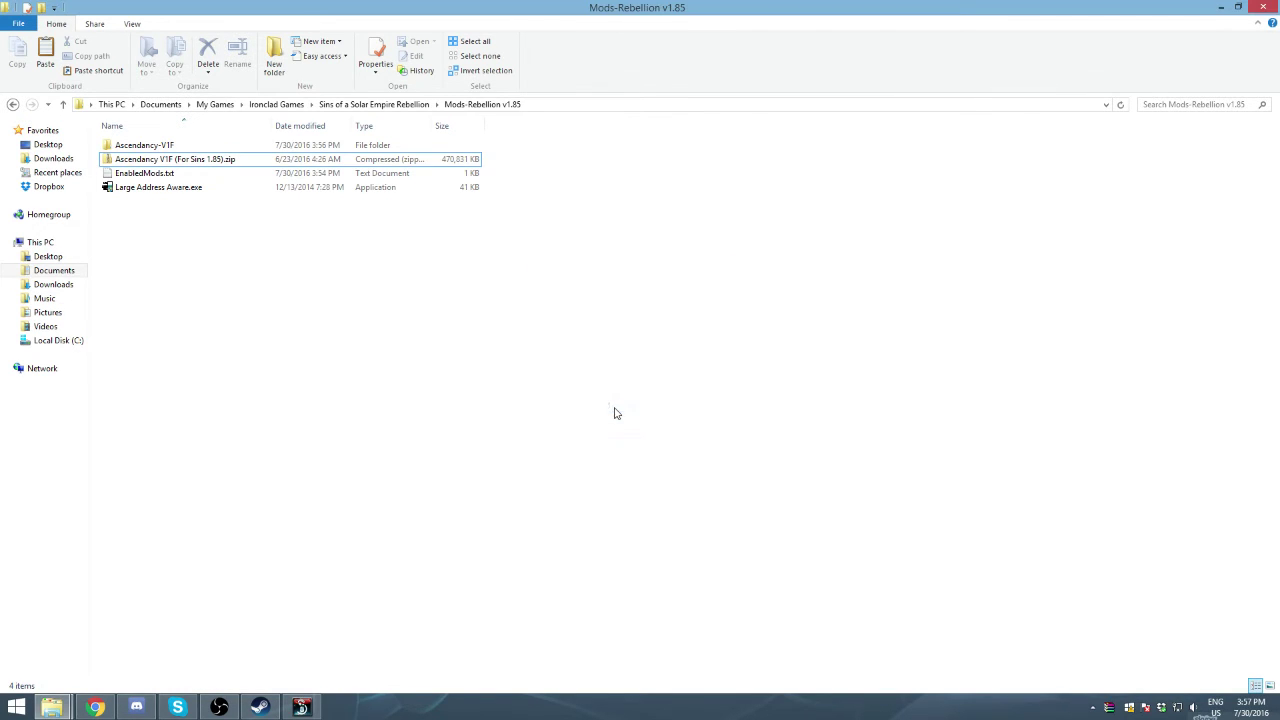
- Examine the files being extracted into the Ascendancy-V1F folder and return to the Mods-Rebellion v1.85 folder
left_click(167, 160)
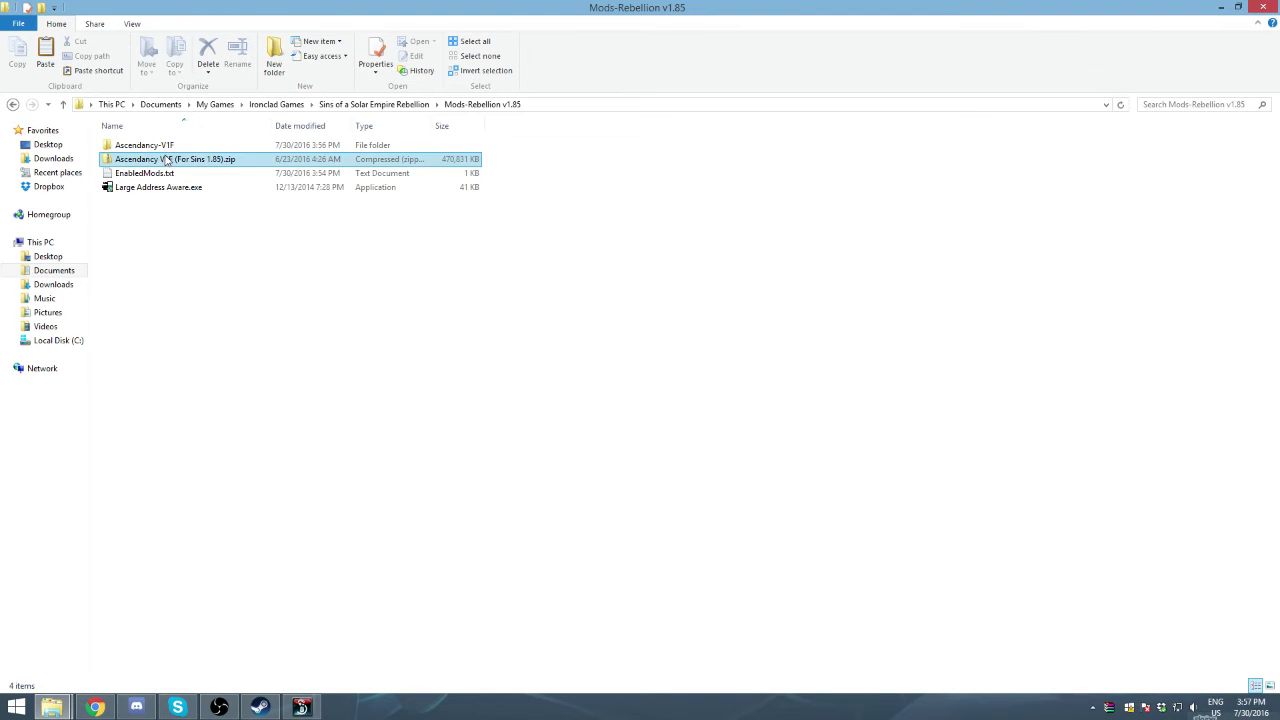
left_click_drag(167, 162, 165, 147)
double_click(166, 146)
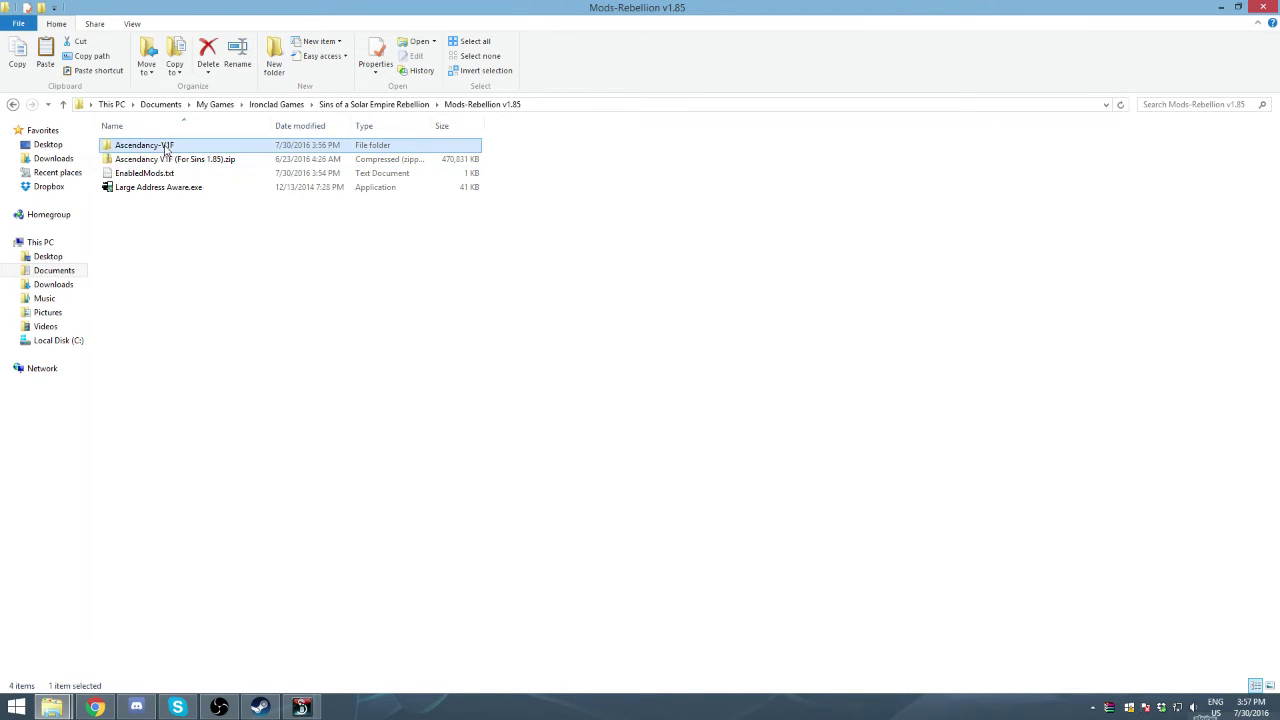
left_click(503, 107)
double_click(120, 148)
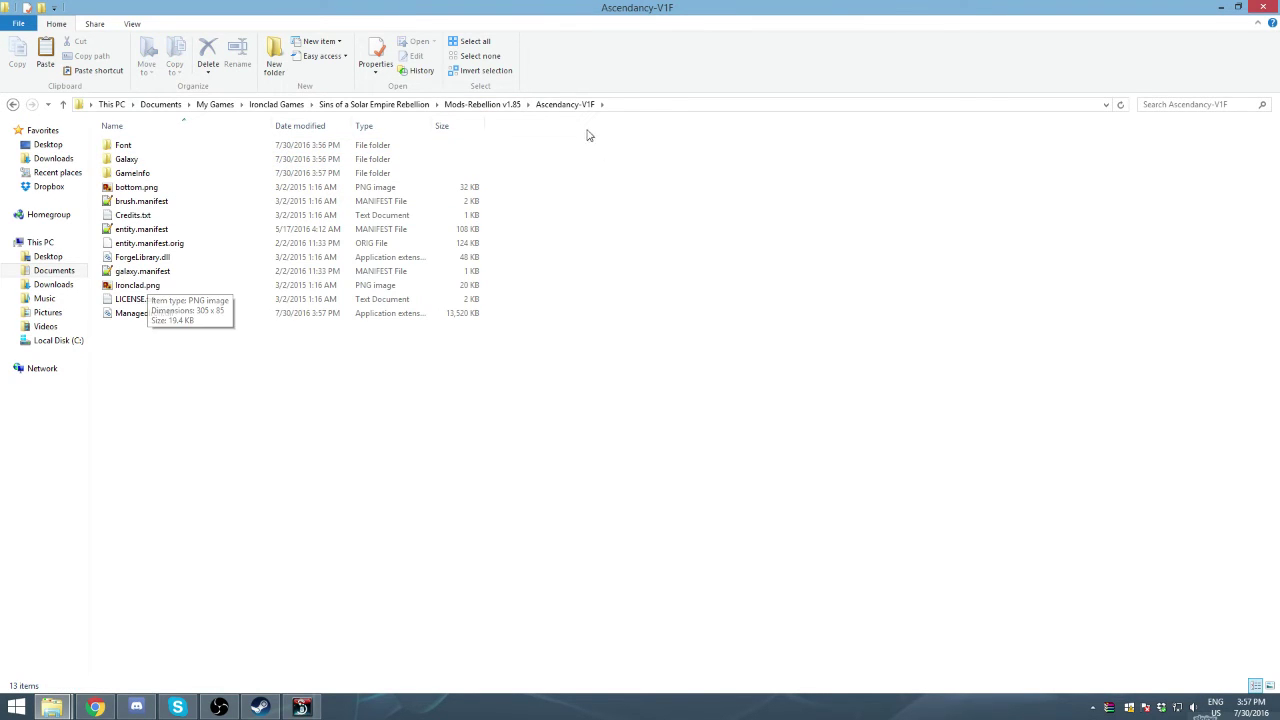
left_click(478, 104)
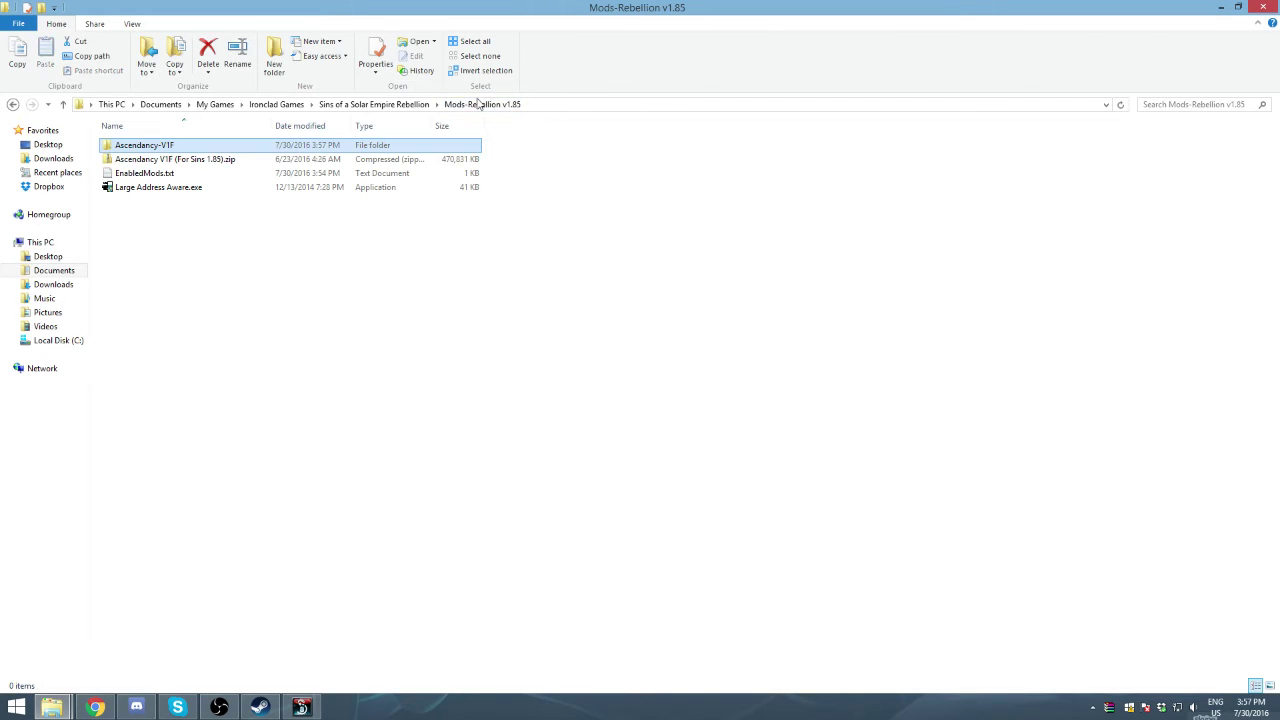
right_click(182, 162)
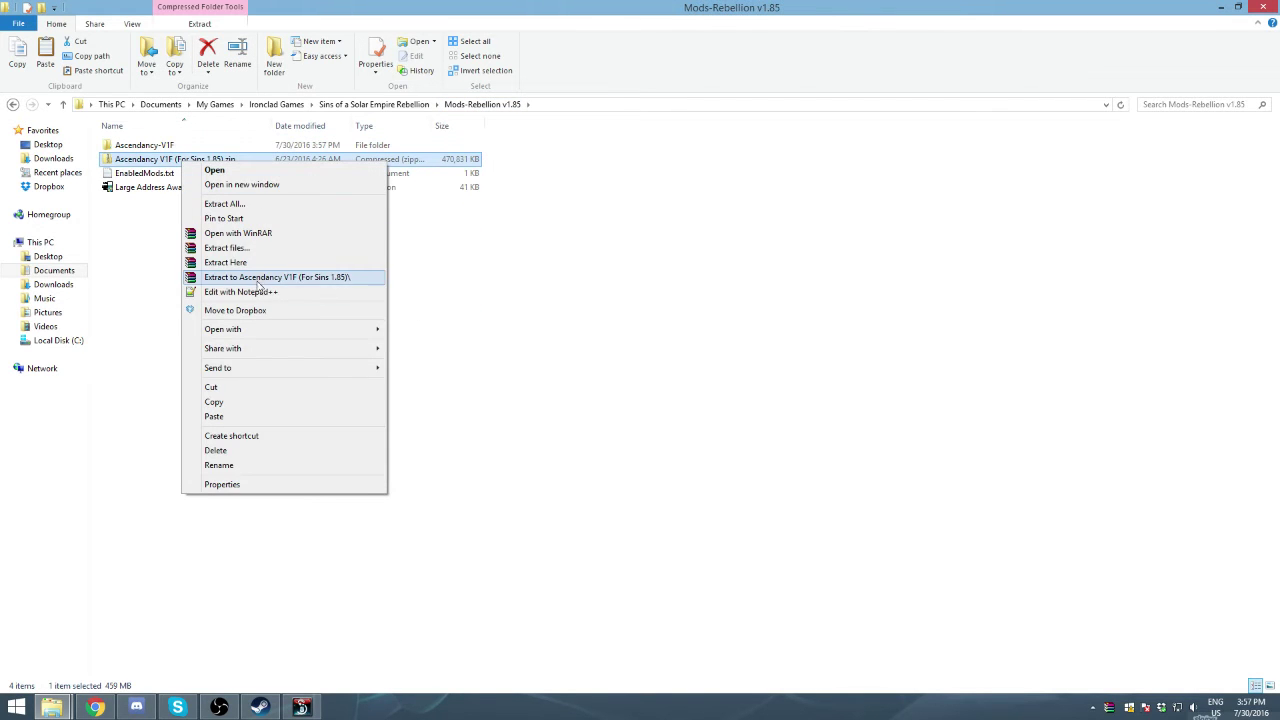
left_click(147, 147)
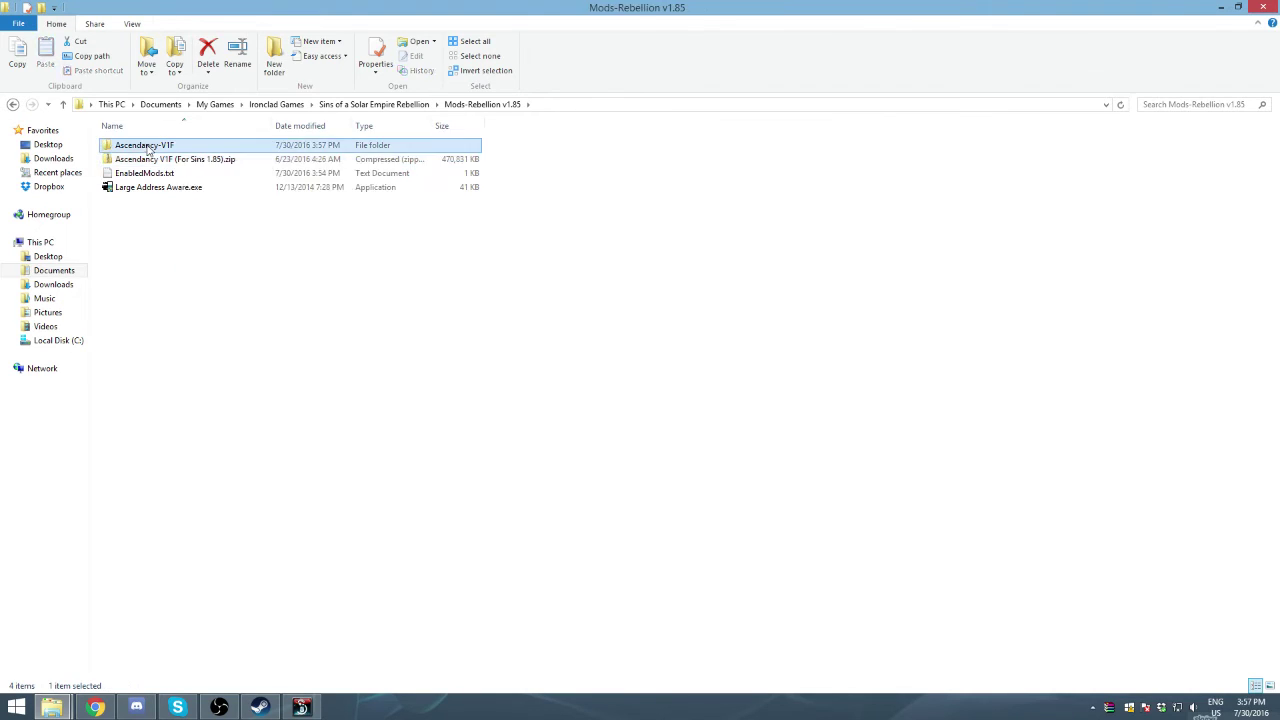
double_click(147, 147)
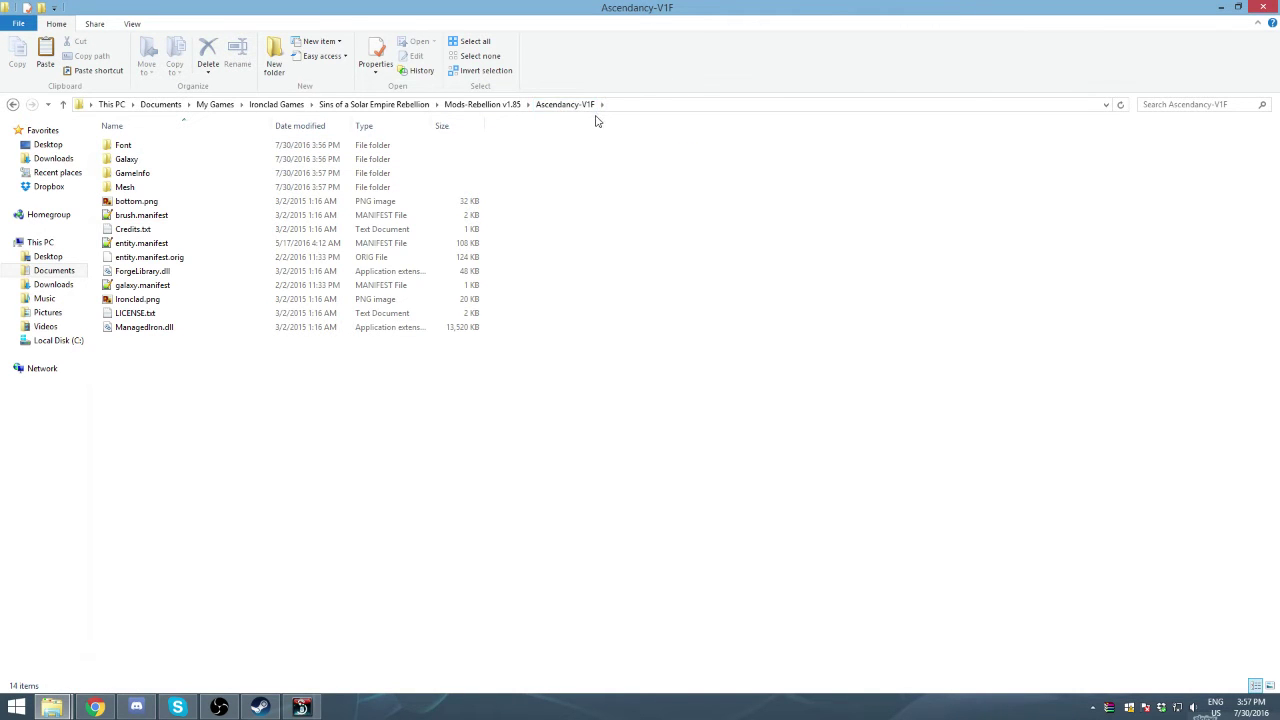
left_click(488, 104)
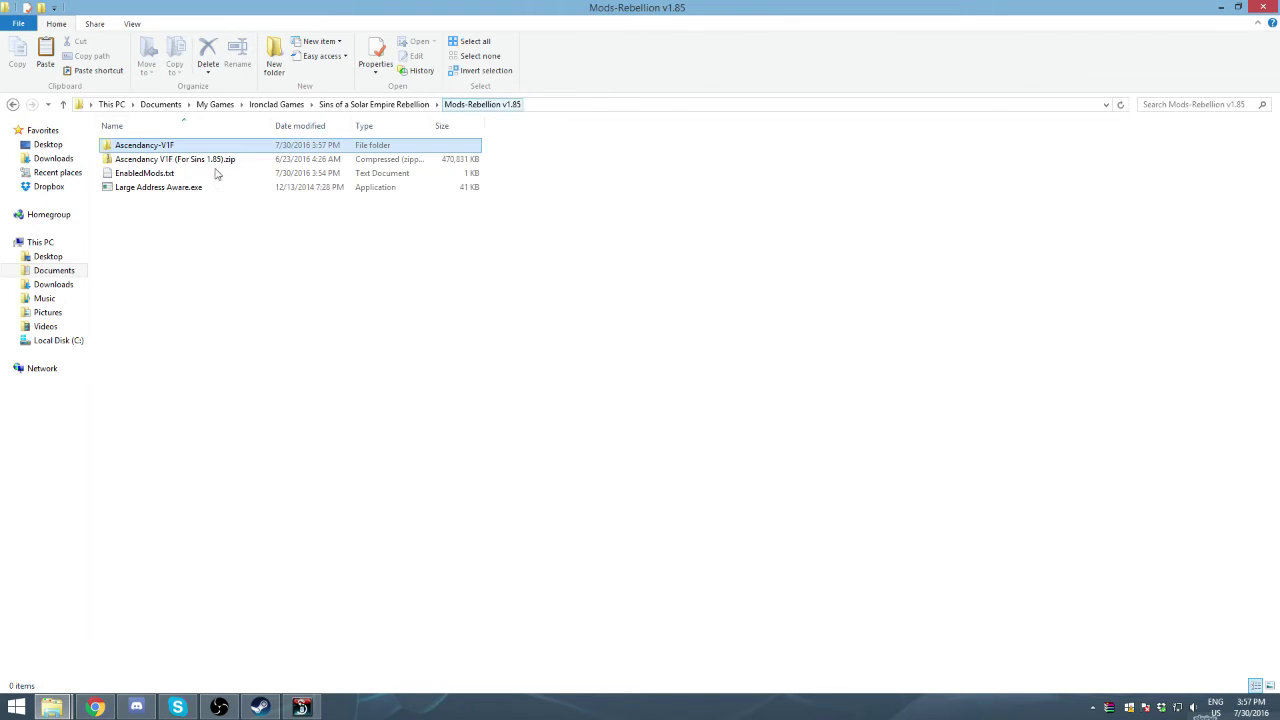
double_click(143, 145)
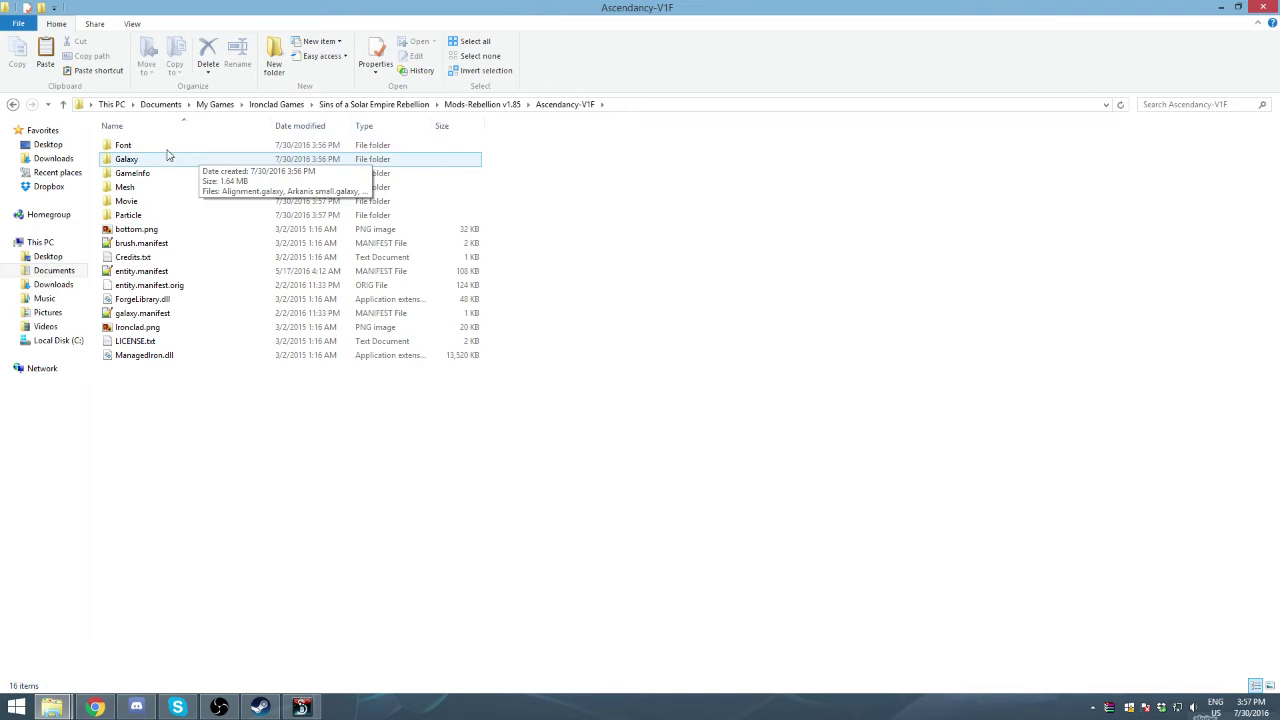
left_click(498, 105)
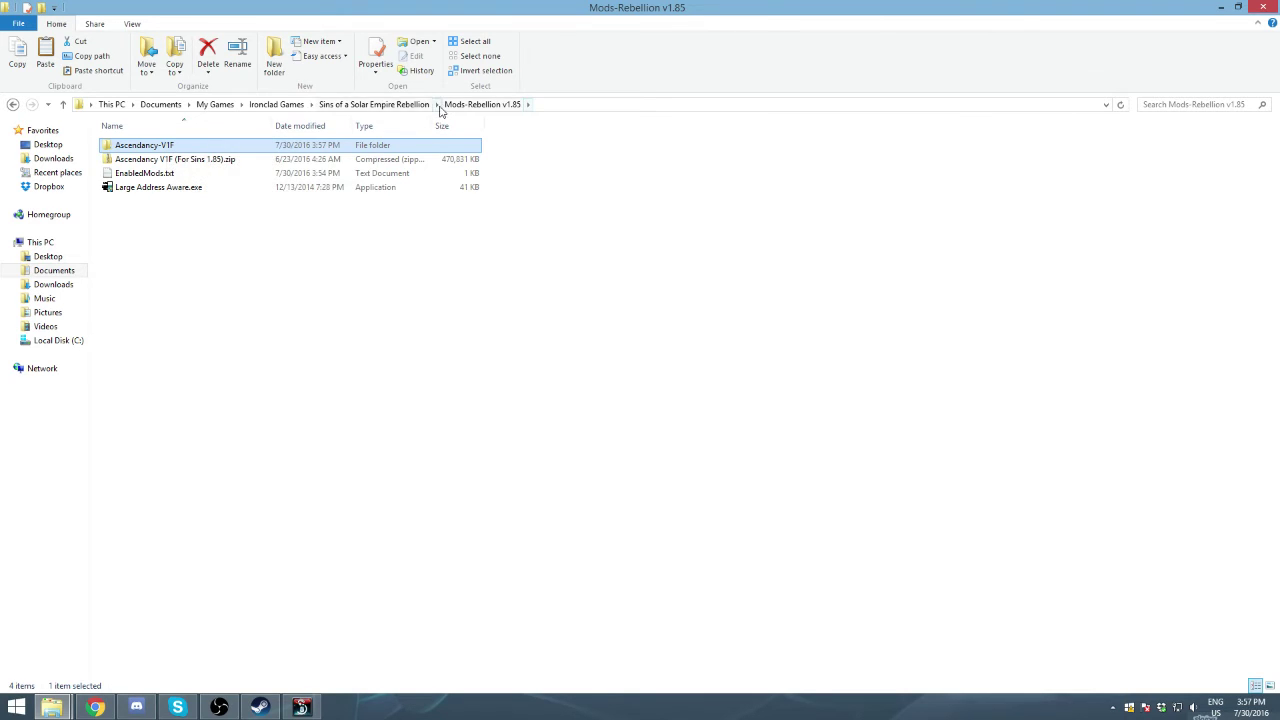
- Open Ascendancy V1F (For Sins 1.85).zip, locate EnabledMods.txt inside it and return to the Mods-Rebellion v1.85 folder
left_click(141, 159)
double_click(143, 156)
left_click(145, 173)
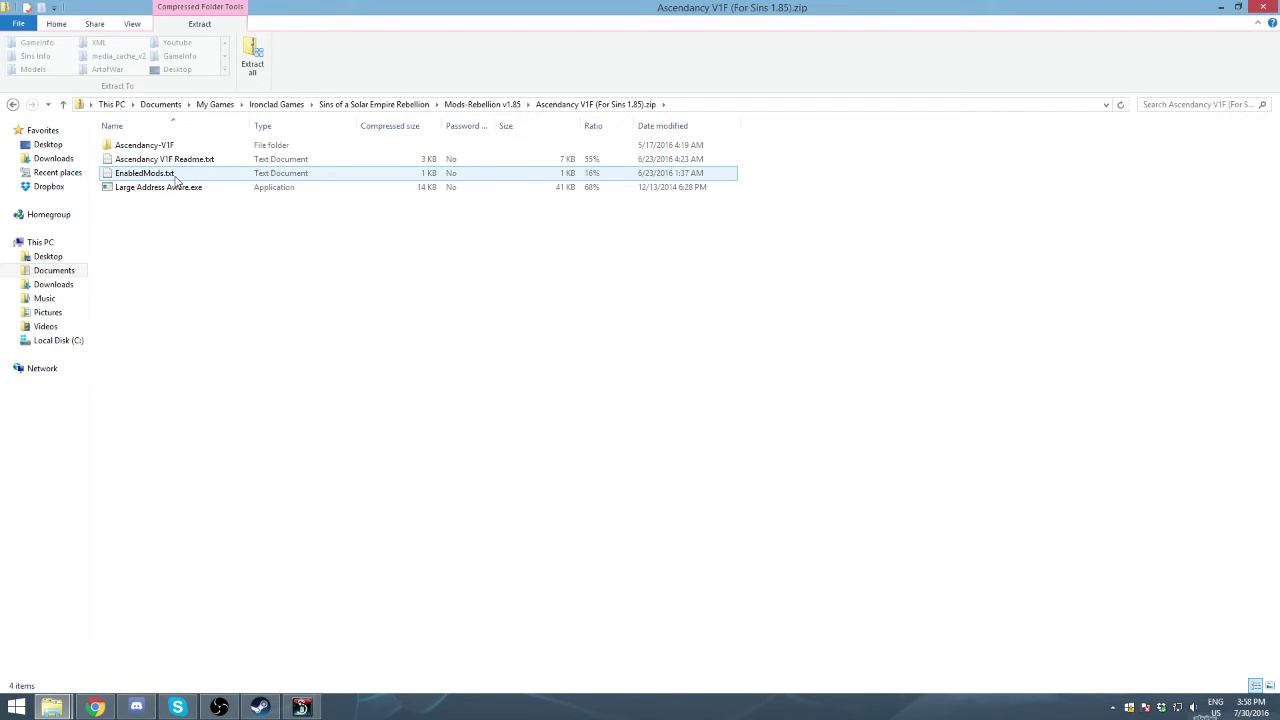
left_click(170, 179)
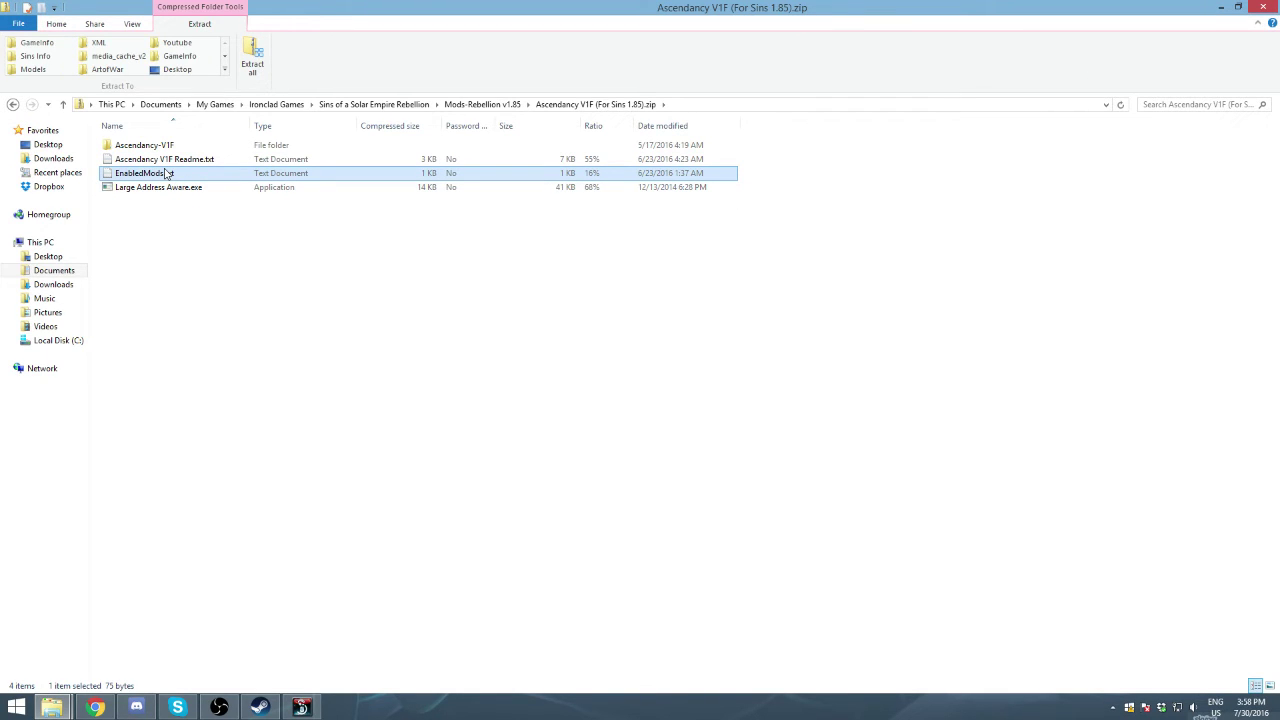
left_click(480, 106)
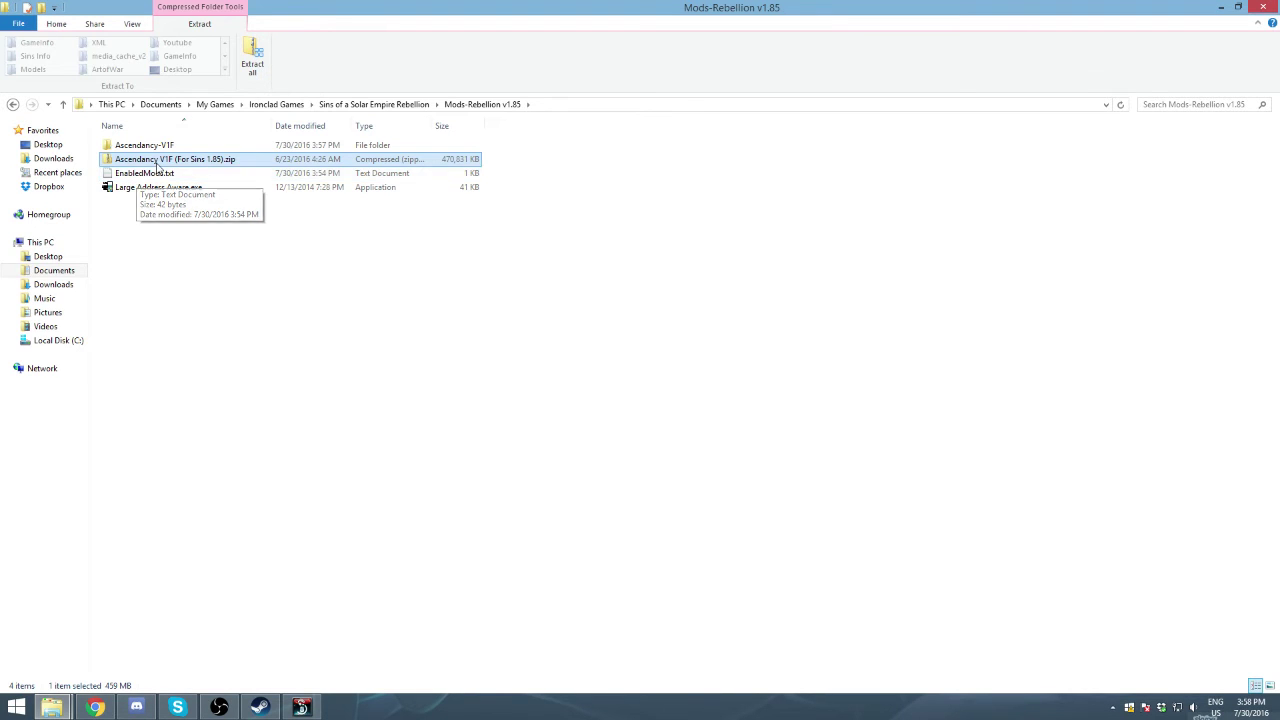
- Copy the entire text of the EnabledMods.txt stored inside the Ascendancy zip archive and return to the Mods-Rebellion v1.85 folder
double_click(126, 158)
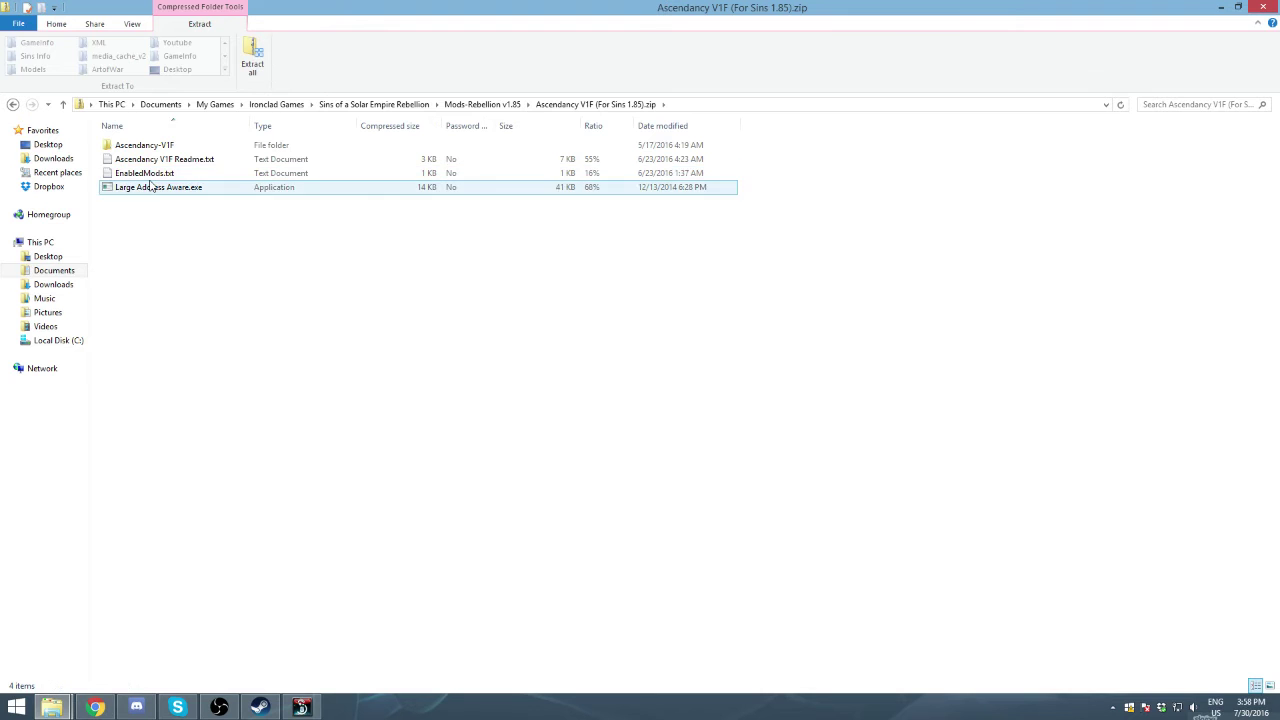
left_click(148, 175)
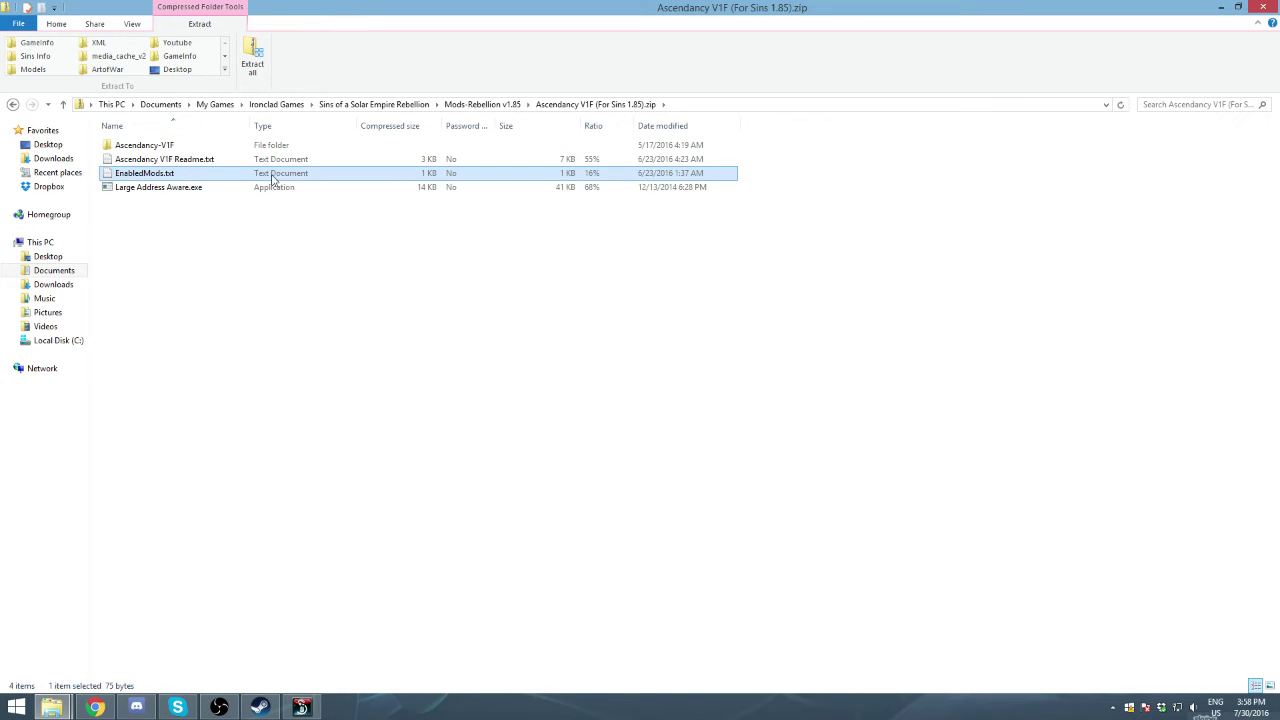
double_click(158, 176)
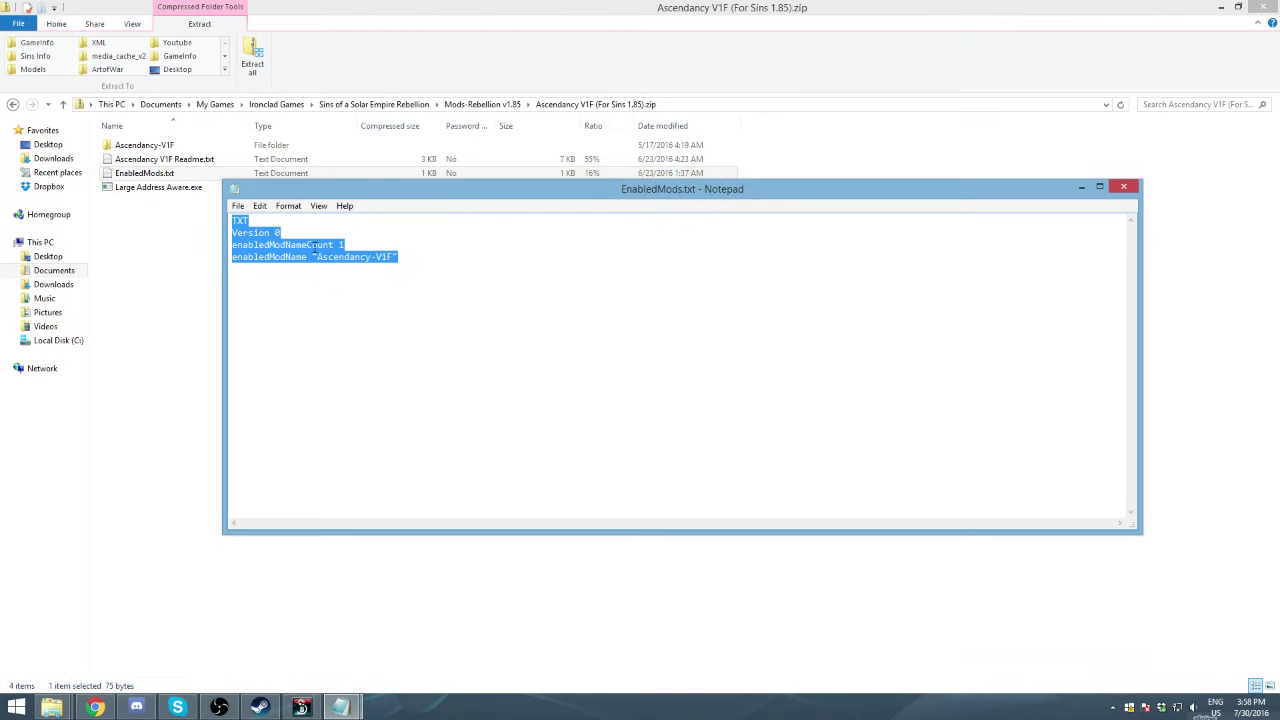
left_click(1123, 187)
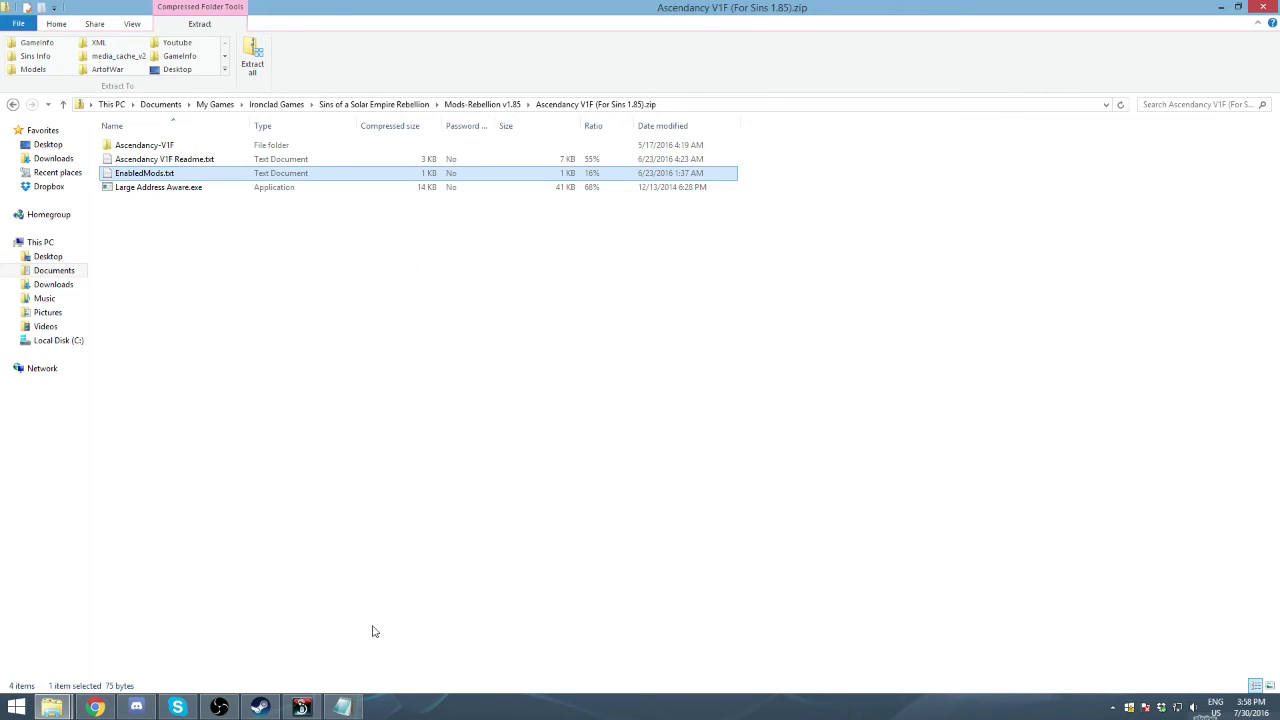
right_click(342, 707)
left_click(343, 660)
left_click(482, 104)
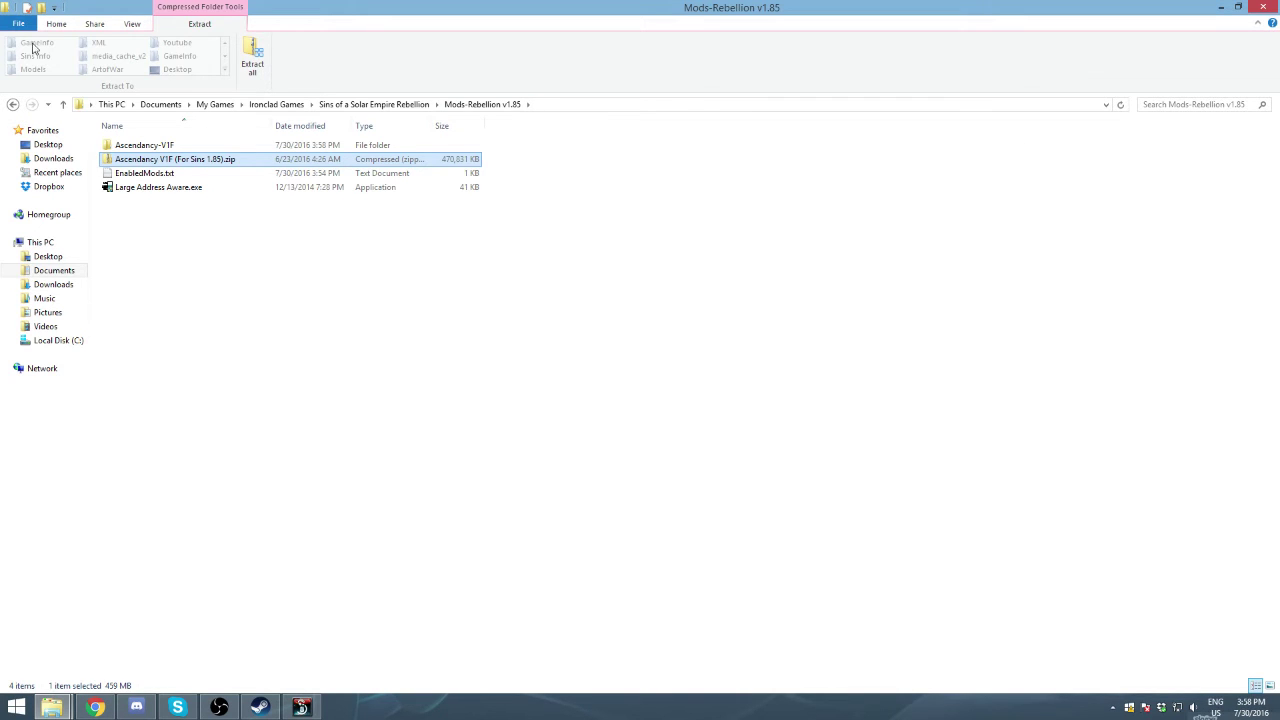
left_click(18, 24)
left_click(171, 443)
mouse_move(52, 707)
left_click(80, 603)
left_click(189, 217)
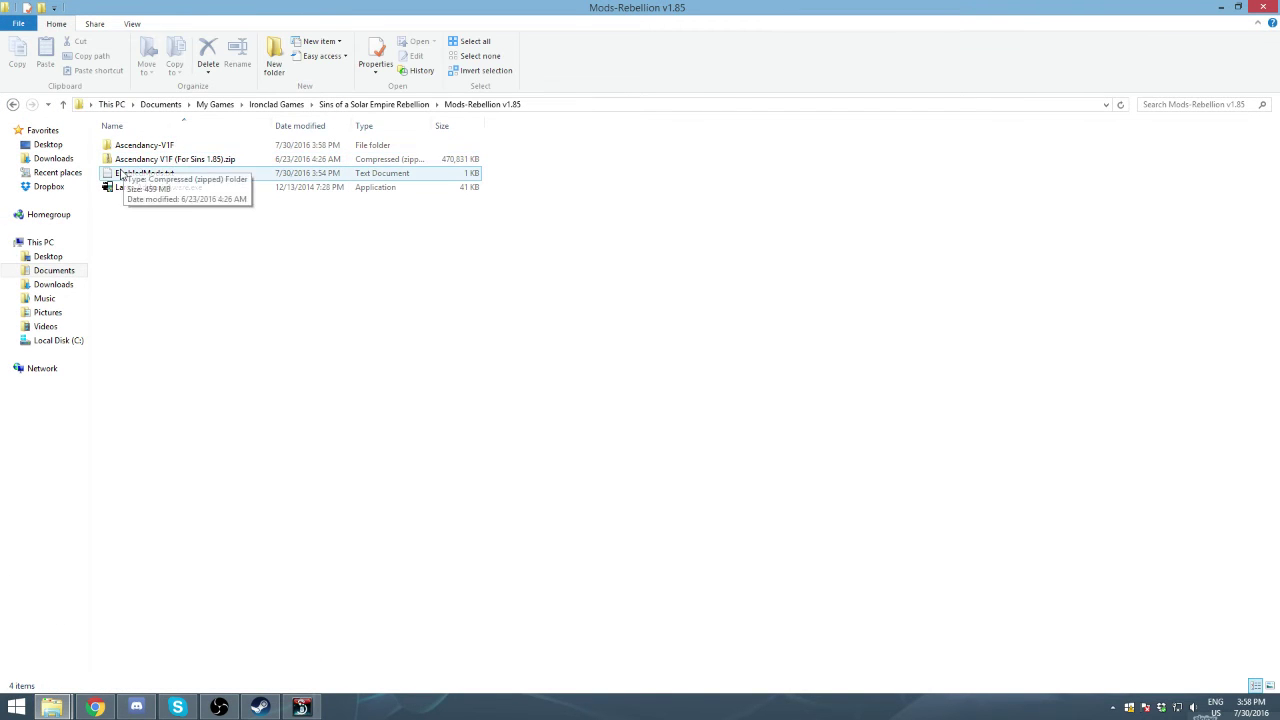
- Replace the text of EnabledMods.txt in Mods-Rebellion v1.85 with the version containing enabledModNameCount 1 and enabledModName "Ascendancy-V1F"
left_click(120, 174)
double_click(120, 174)
key("ctrl+a")
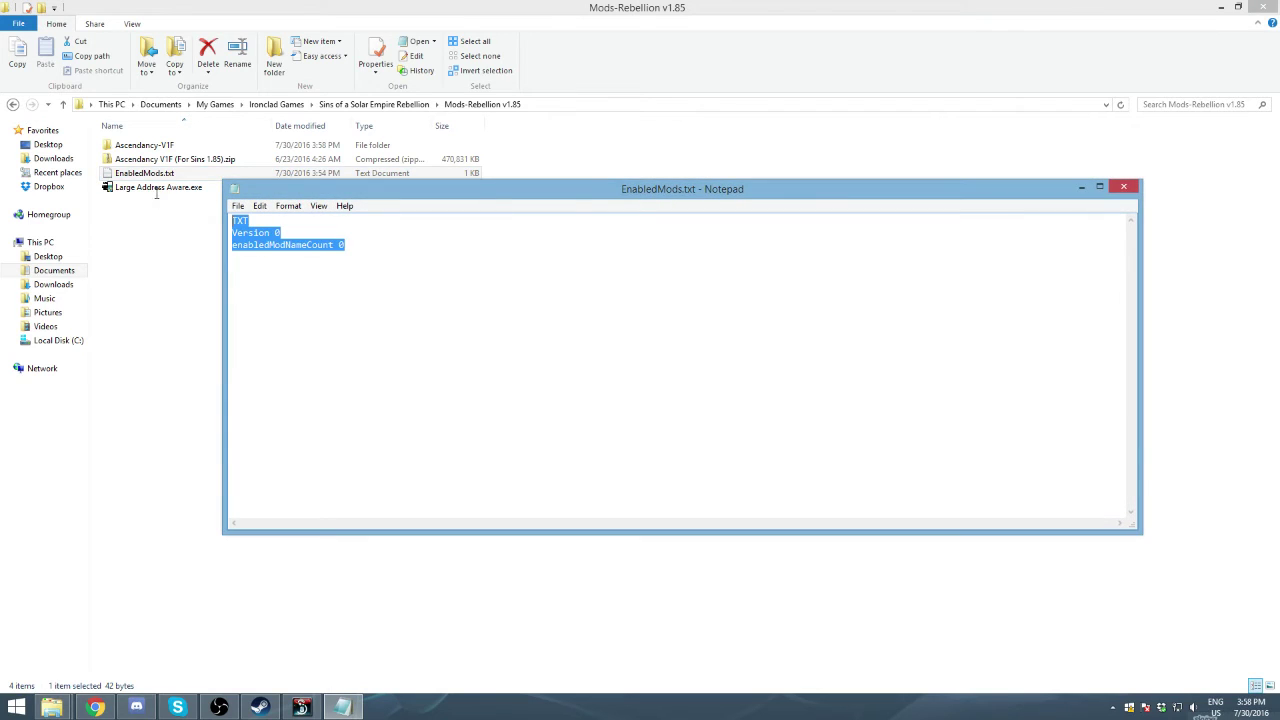
type("TXT Version 0 enabledModNameCount 1 enabledModName \"Ascendancy-V1F\"")
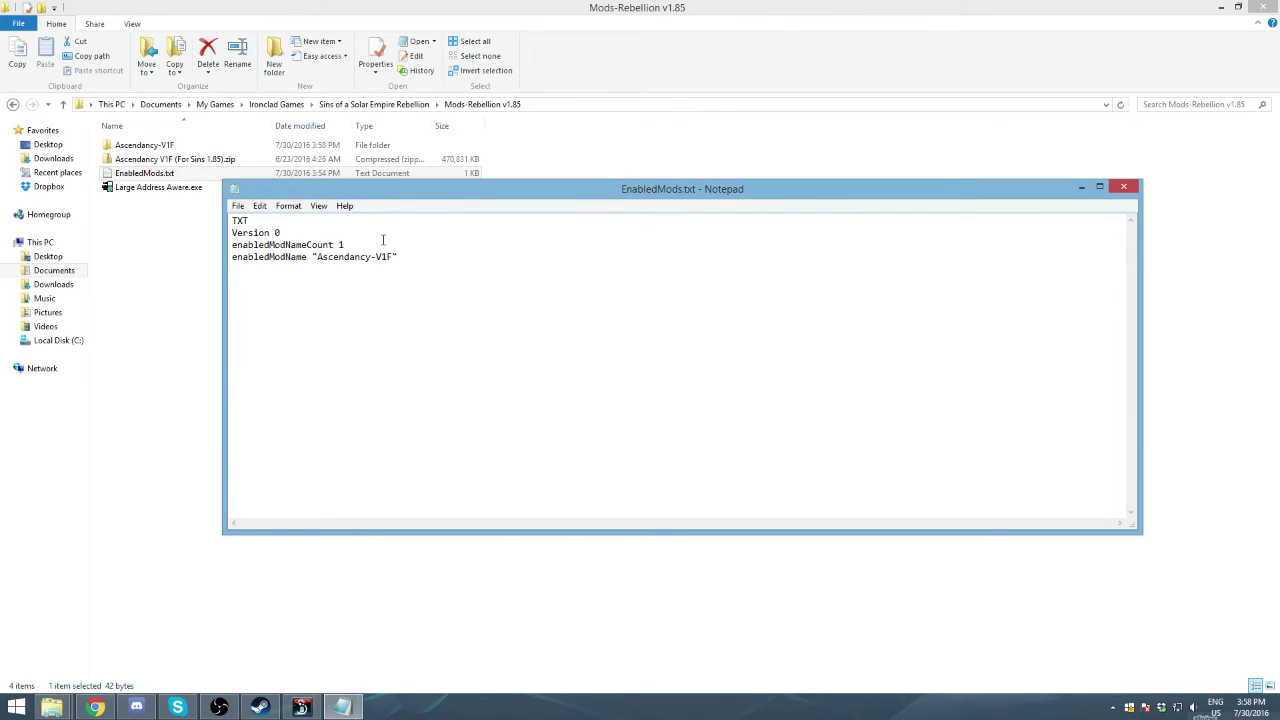
- Replace the mod count and enabledModName line in EnabledMods.txt with a count of 0, and undo that change
left_click_drag(418, 259, 340, 244)
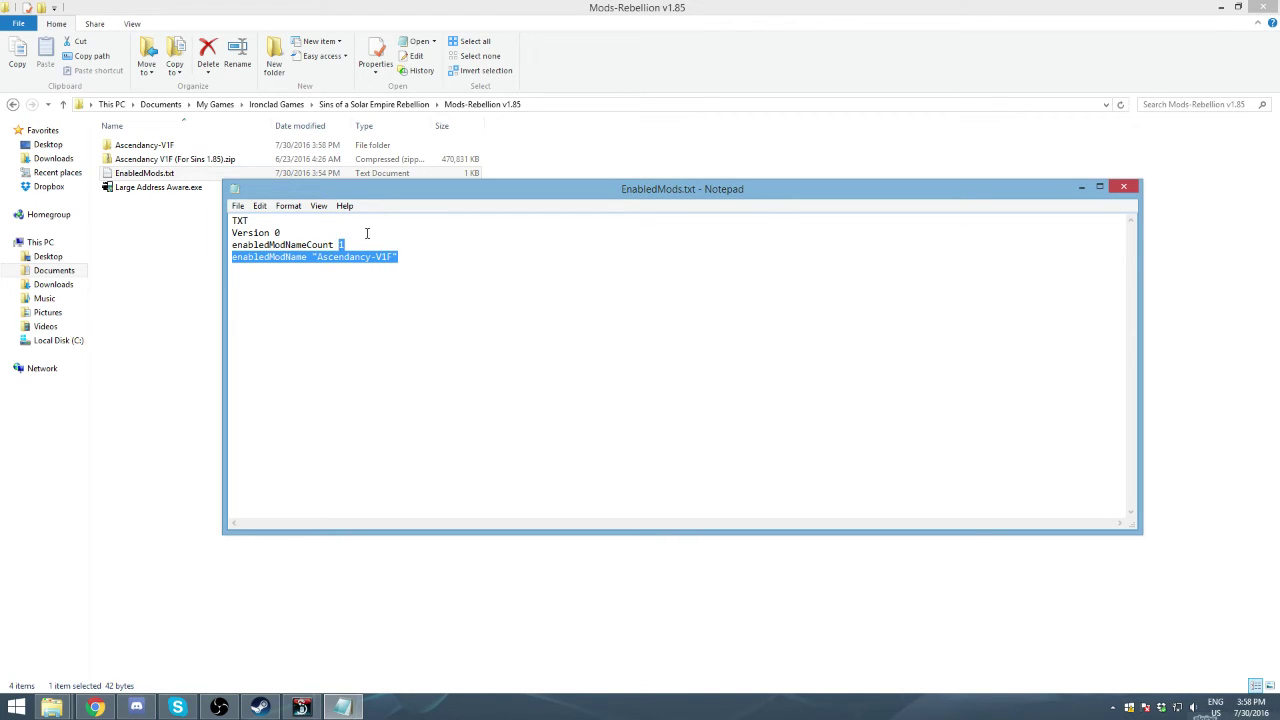
type("0")
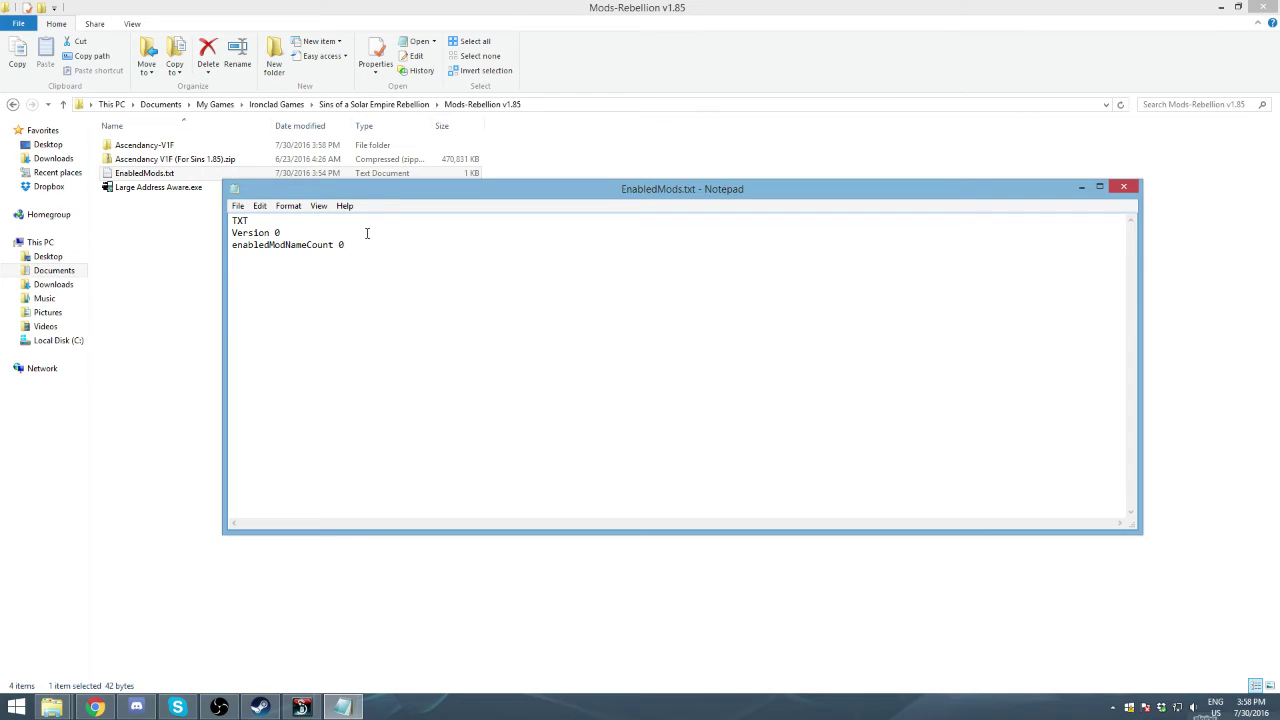
key("ctrl+z")
- Review the quoted mod name and highlight the enabledModNameCount and enabledModName lines in EnabledMods.txt
left_click(284, 258)
left_click_drag(318, 258, 394, 258)
left_click(394, 257)
left_click_drag(481, 255, 236, 244)
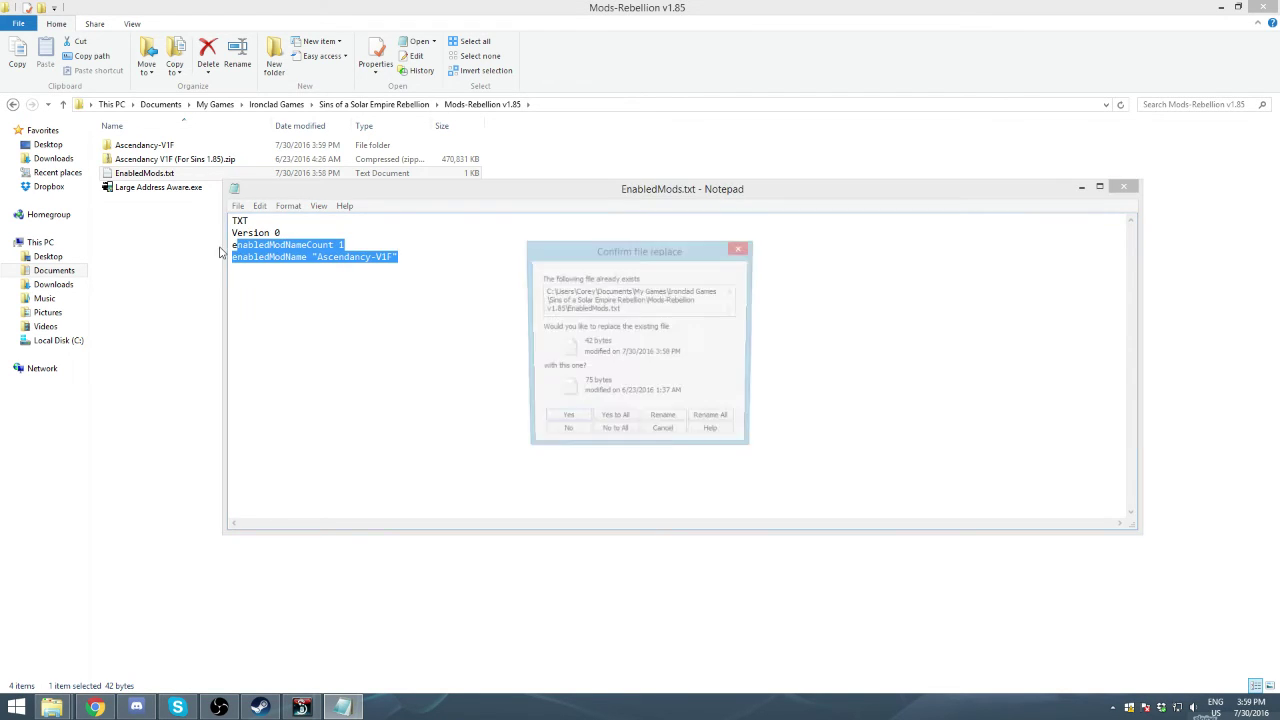
- Let the extraction replace the existing EnabledMods.txt with the archive's version, and close the open text file without saving
left_click(565, 423)
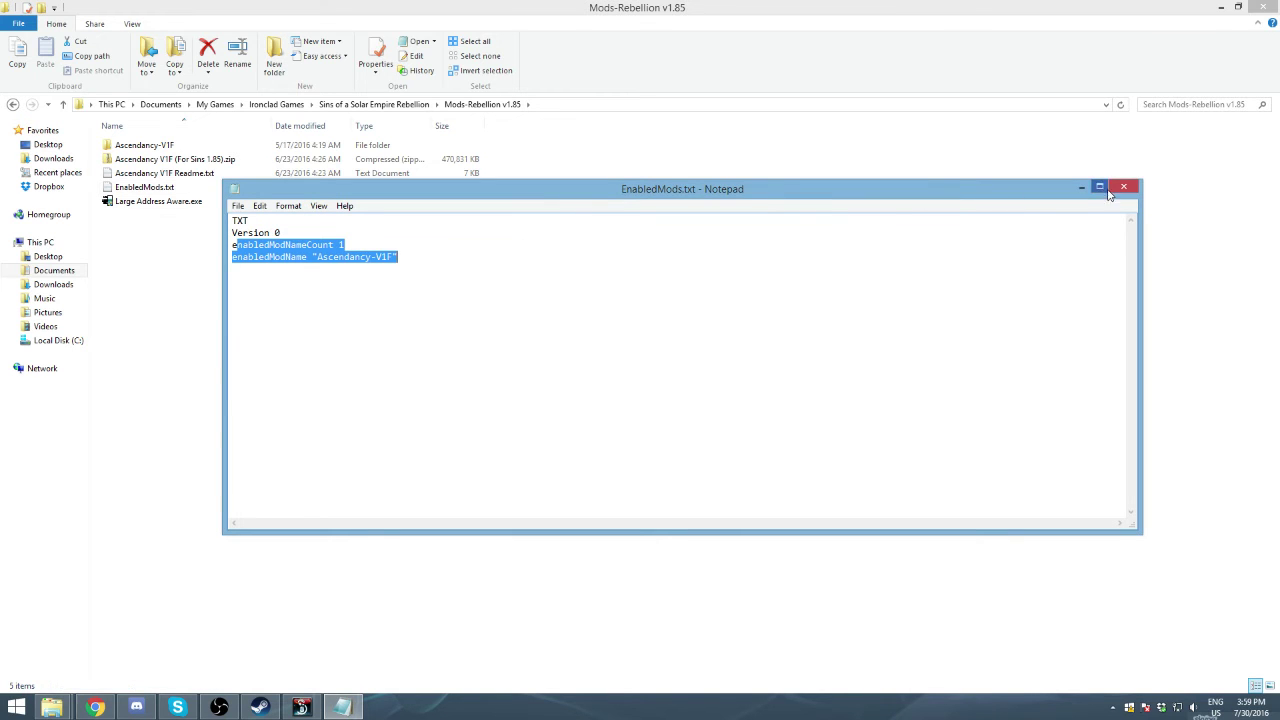
left_click(1123, 187)
left_click(620, 382)
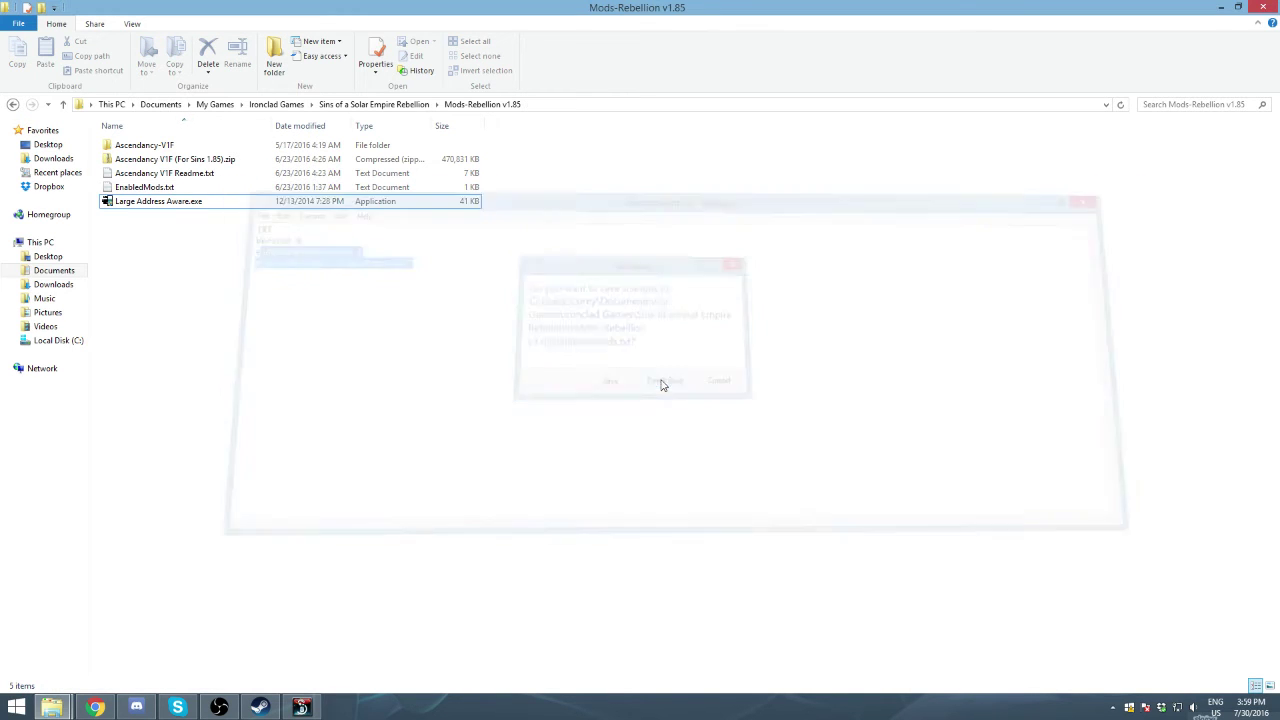
- Replace the mod count and enabledModName line in EnabledMods.txt with a count of 0, save it, and undo the edit
left_click(176, 207)
key("Up")
key("Return")
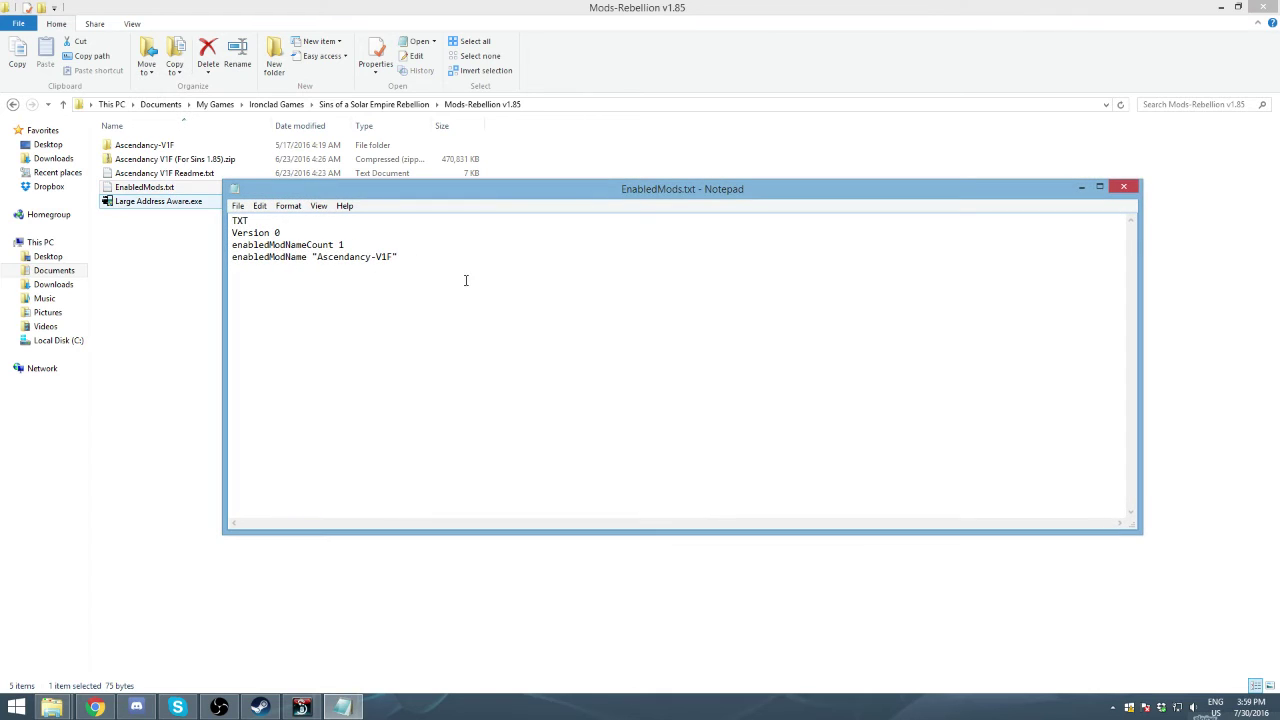
left_click_drag(465, 273, 340, 244)
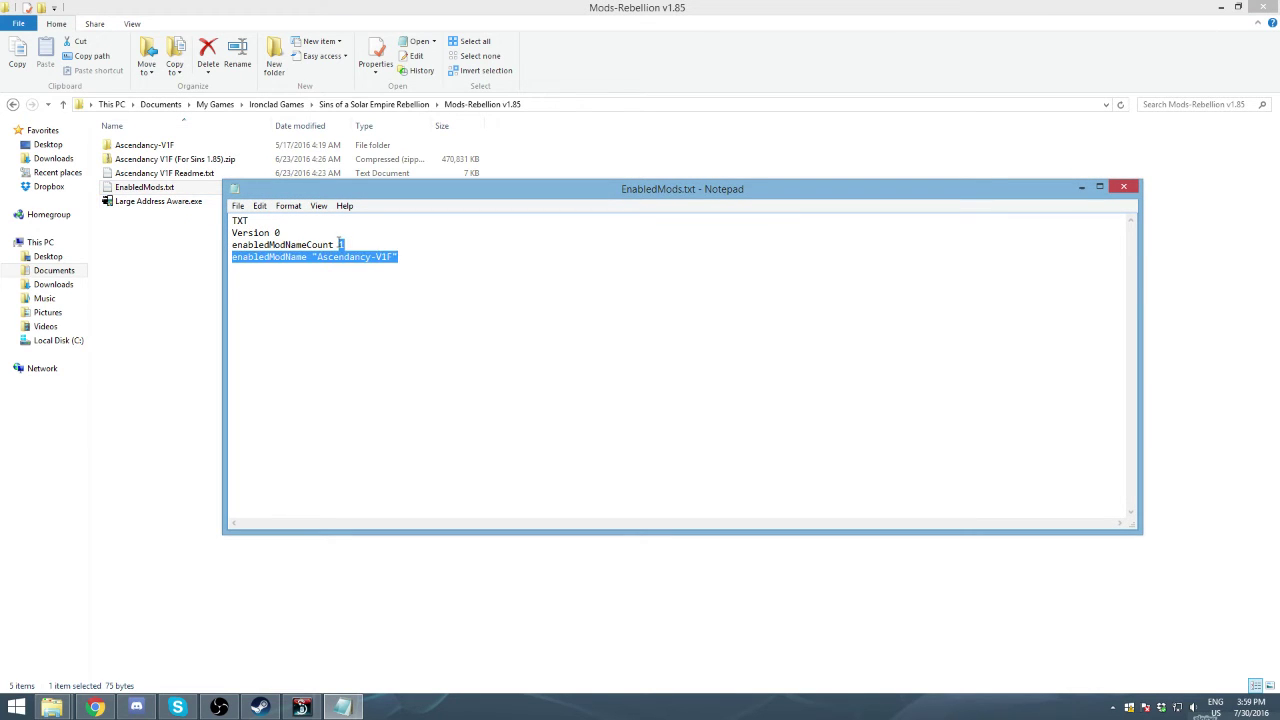
type("0")
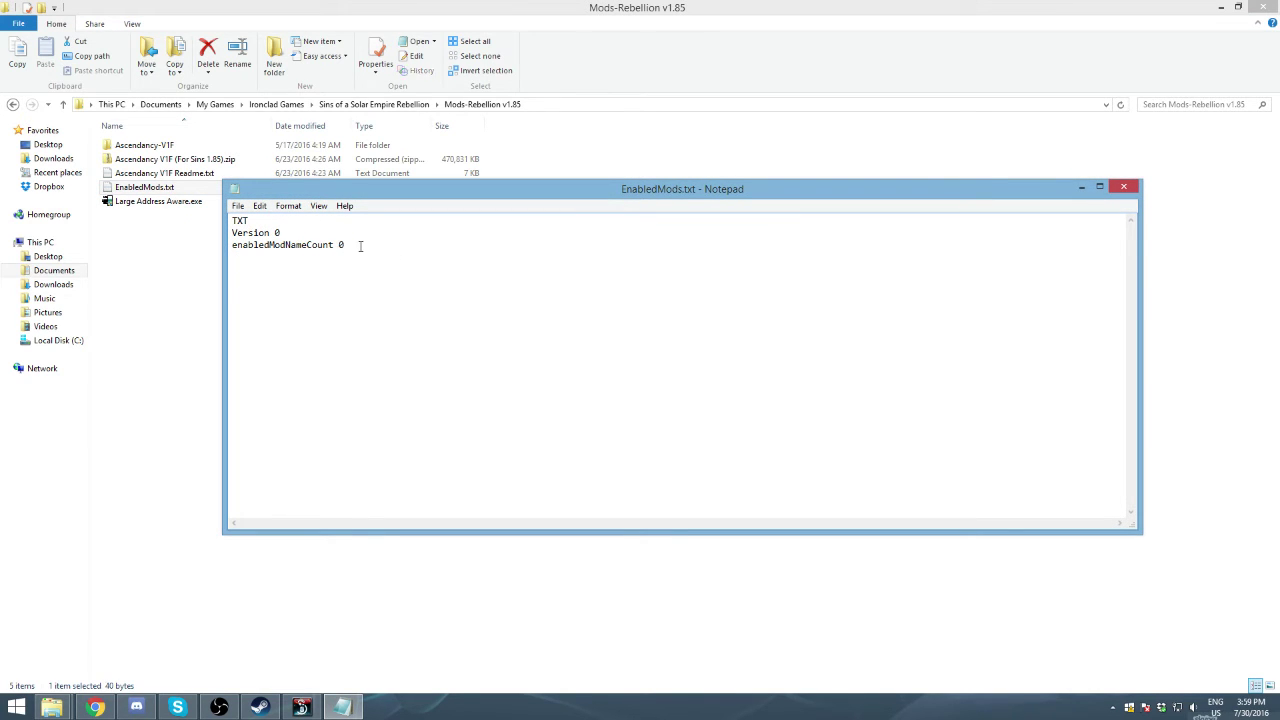
key("ctrl+z")
left_click(360, 246)
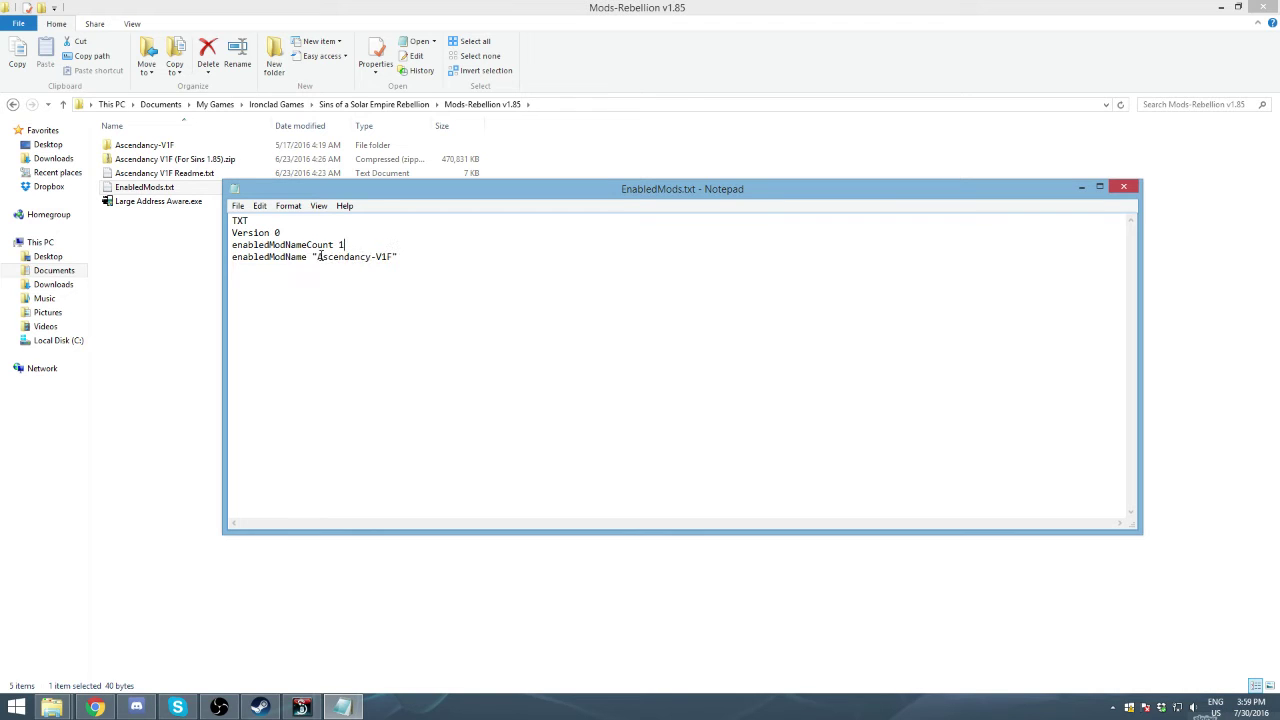
- Replace the quoted mod name in EnabledMods.txt with Star-Trek-Armada-III as an example, and erase most of that name again
left_click_drag(318, 257, 386, 257)
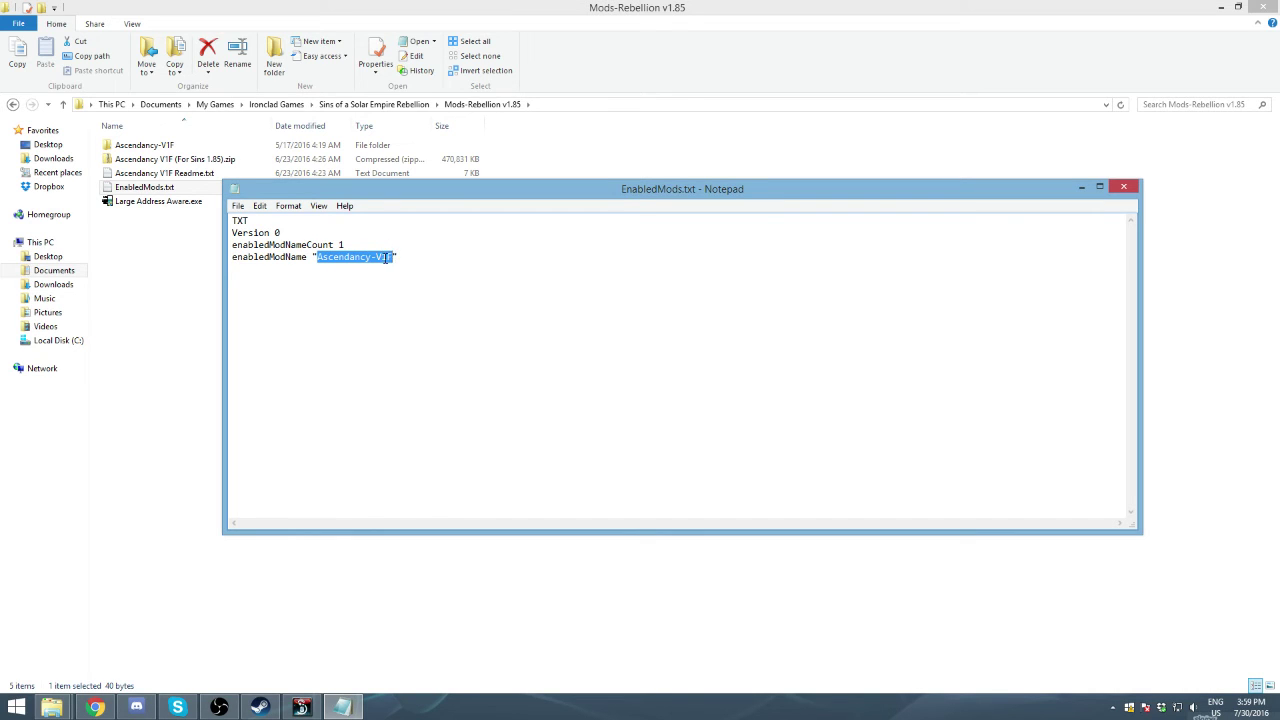
type("Star-Trek-Arm")
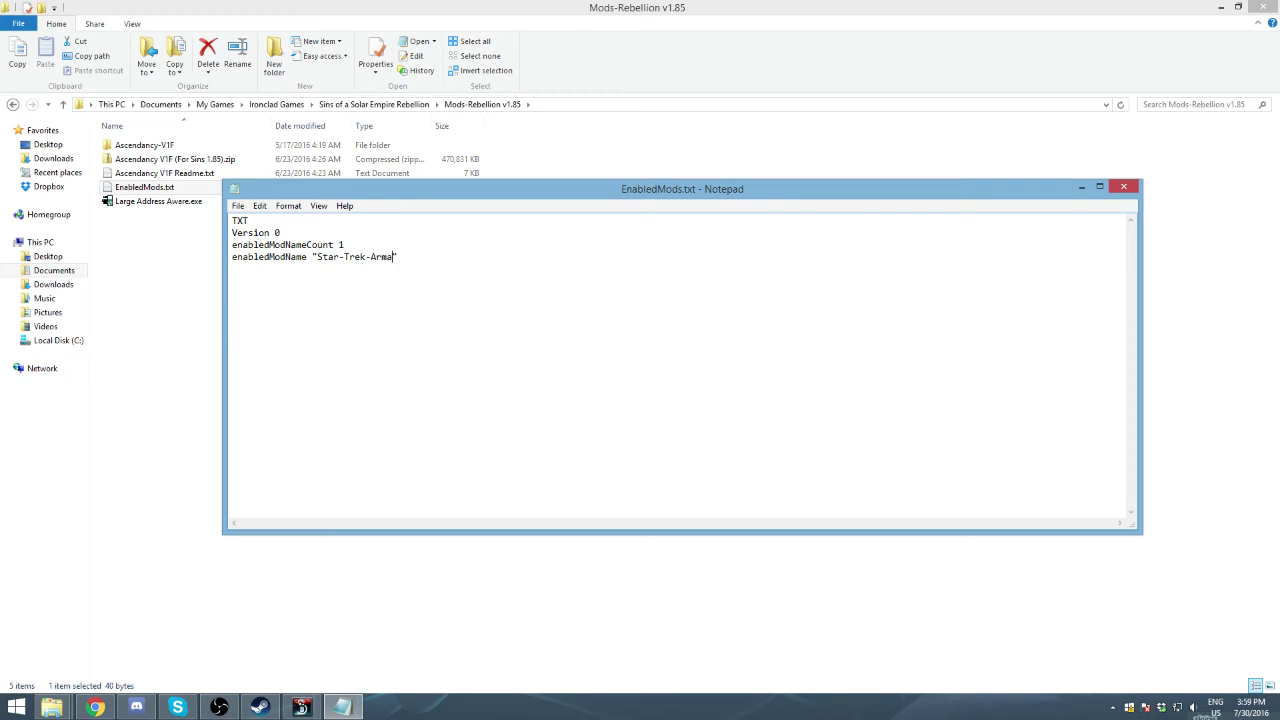
type("ada-III")
key("BackSpace")
key("BackSpace")
key("BackSpace")
key("BackSpace")
key("BackSpace")
key("BackSpace")
key("BackSpace")
key("BackSpace")
key("BackSpace")
key("BackSpace")
key("BackSpace")
key("BackSpace")
key("BackSpace")
key("ctrl+z")
key("BackSpace")
- Set enabledModNameCount to 0 in place of the current count and the whole enabledModName line, and close EnabledMods.txt
left_click_drag(383, 257, 334, 245)
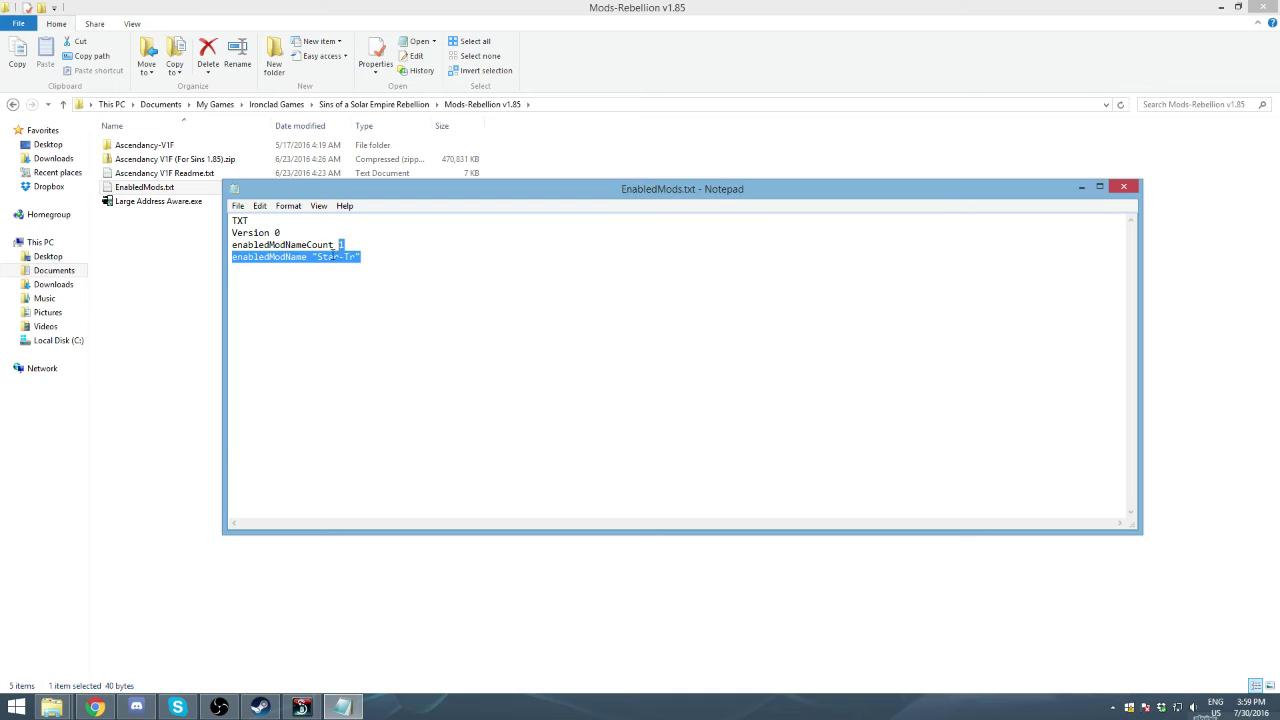
type("0")
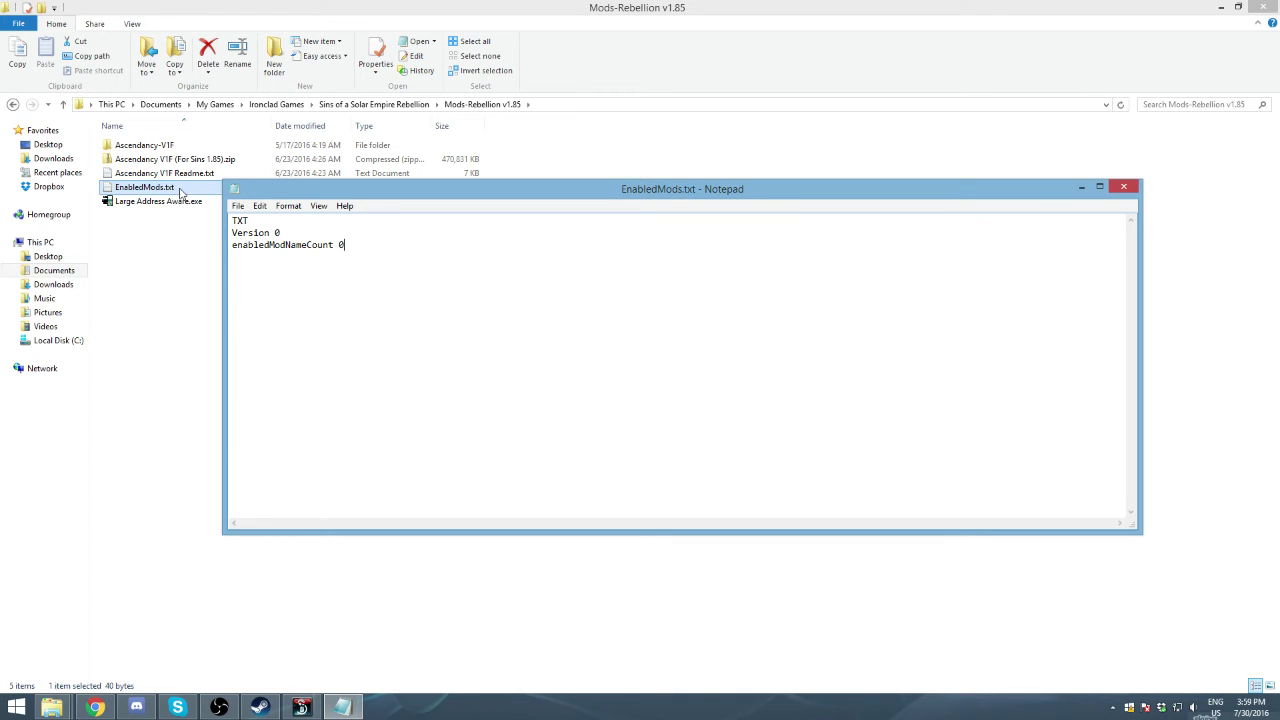
left_click(1123, 187)
left_click(651, 386)
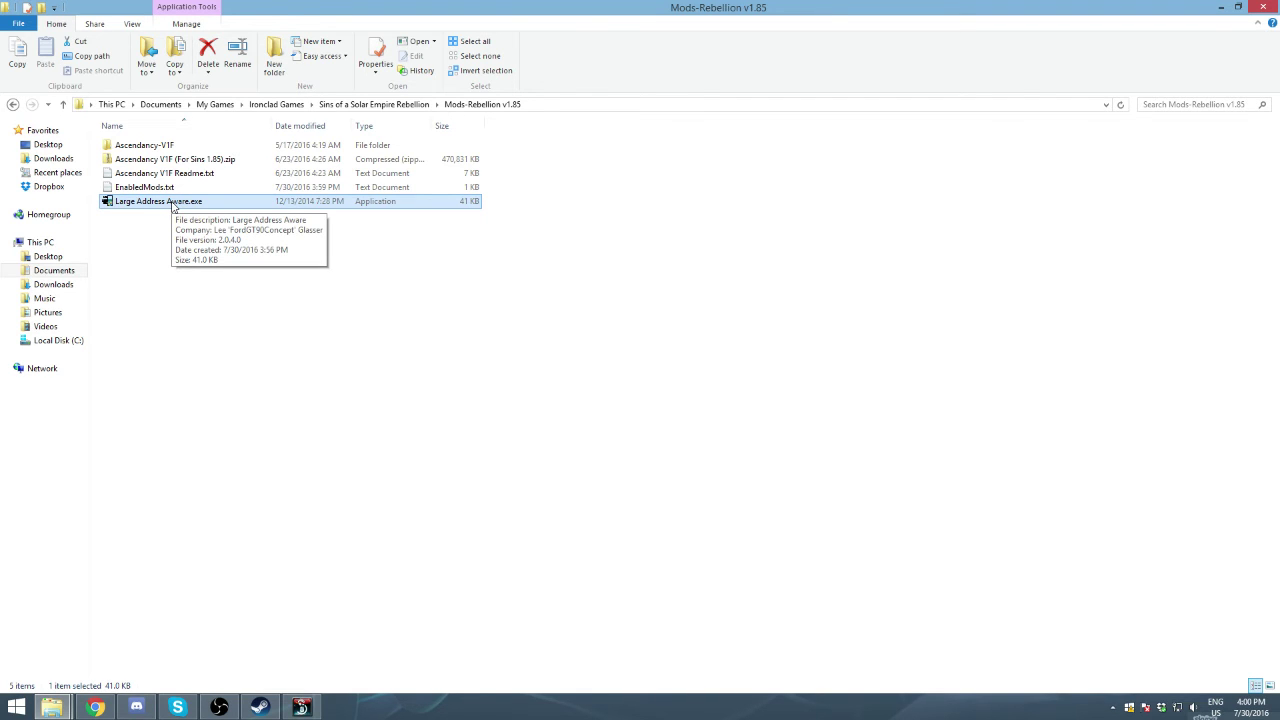
- Launch Large Address Aware.exe and load Sins of a Solar Empire Rebellion.exe from the game's Steam folder
double_click(172, 203)
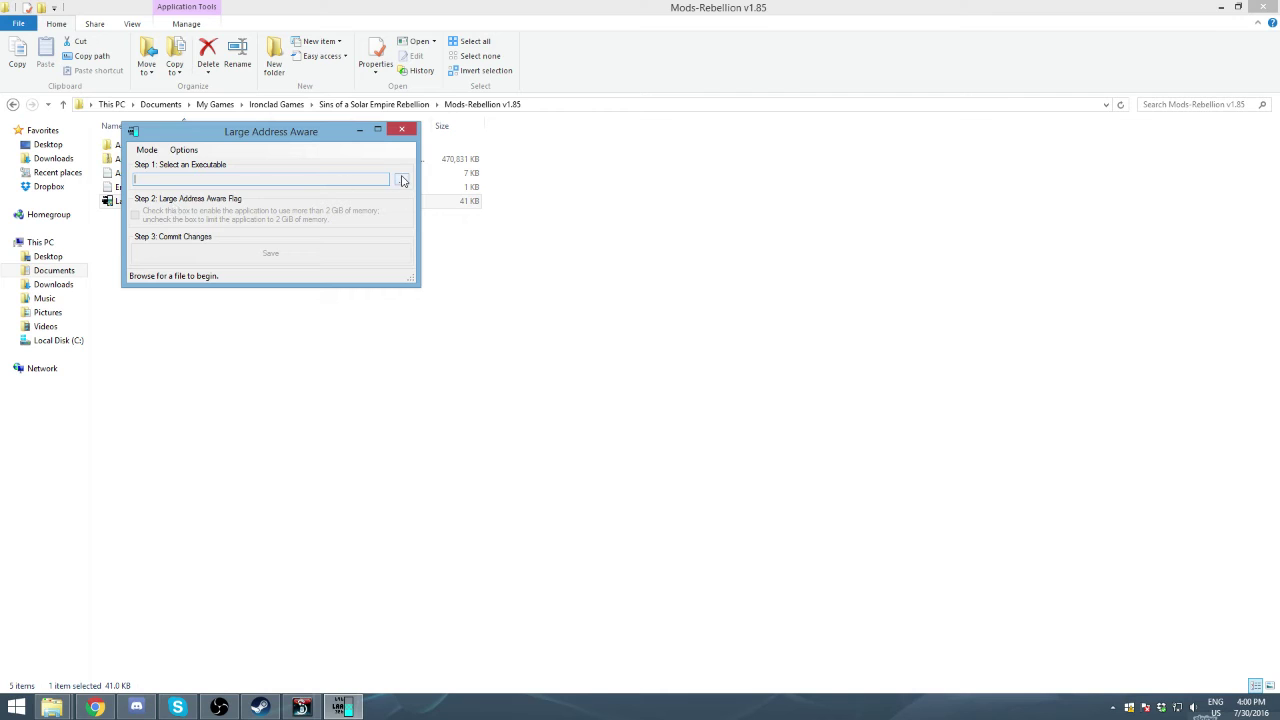
left_click_drag(211, 136, 189, 228)
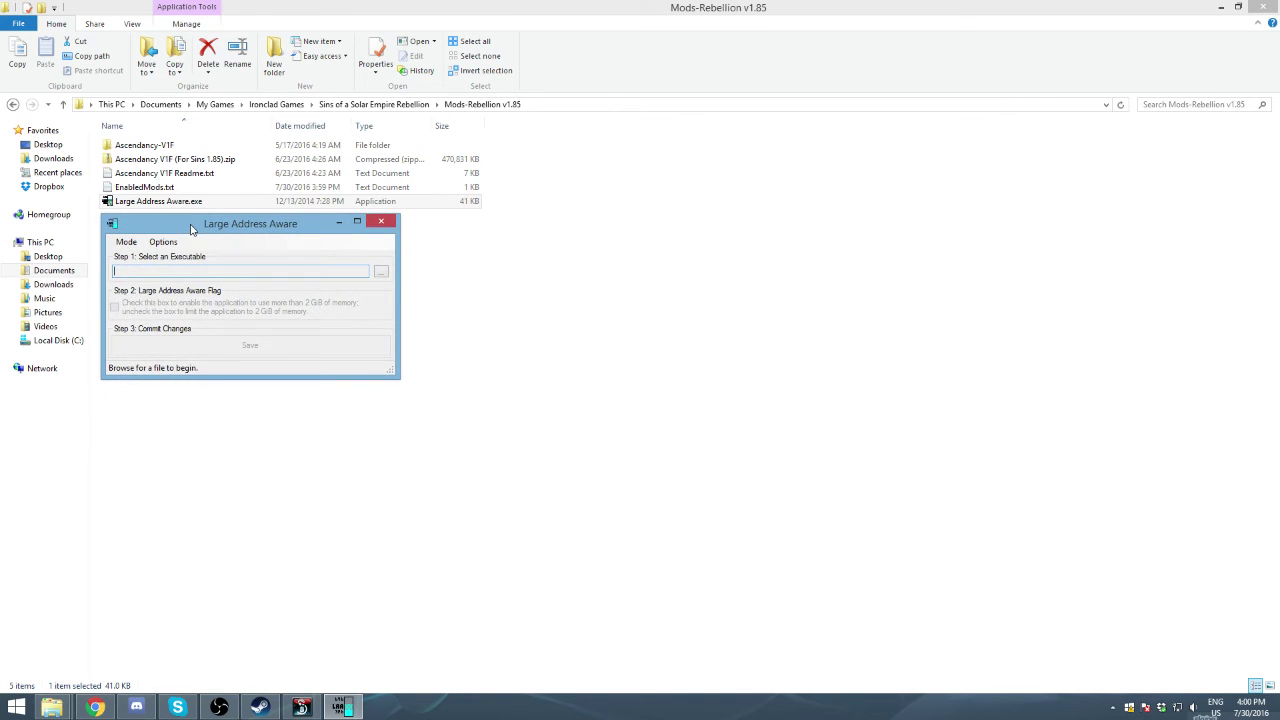
left_click(383, 272)
left_click(125, 243)
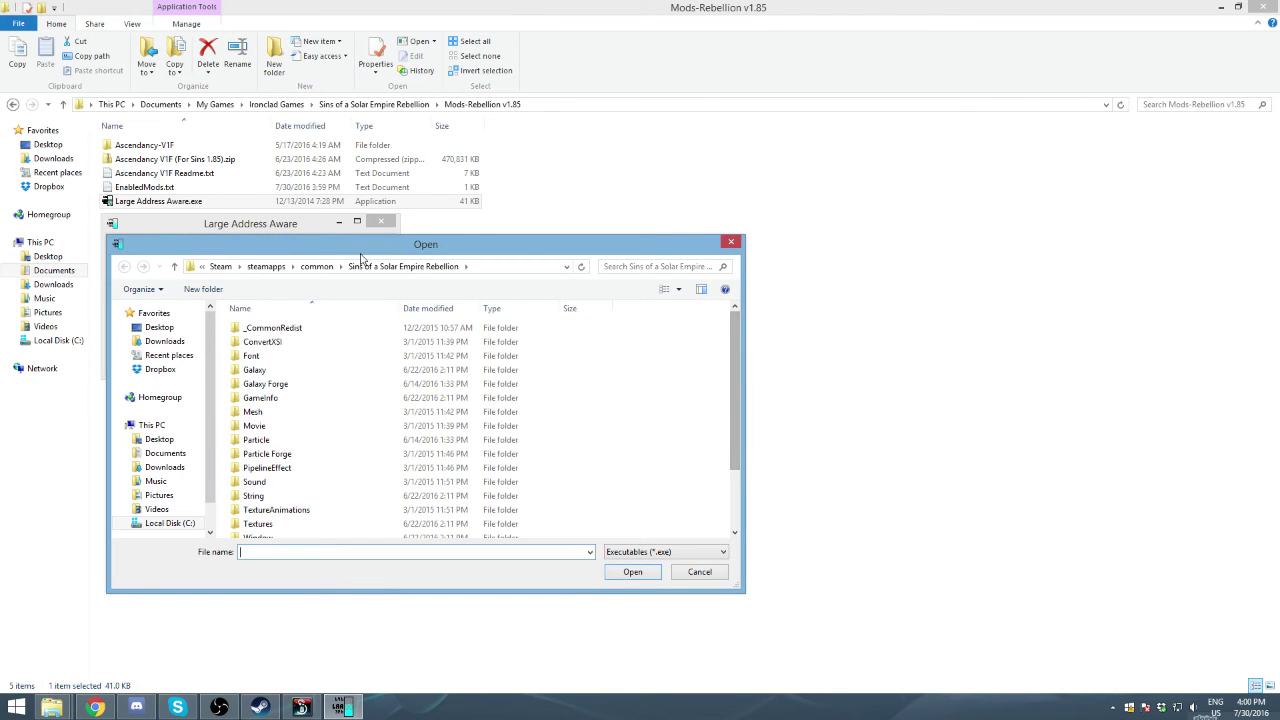
mouse_move(285, 253)
left_mouse_down()
mouse_move(389, 240)
mouse_move(339, 236)
mouse_move(322, 216)
mouse_move(292, 258)
left_mouse_up()
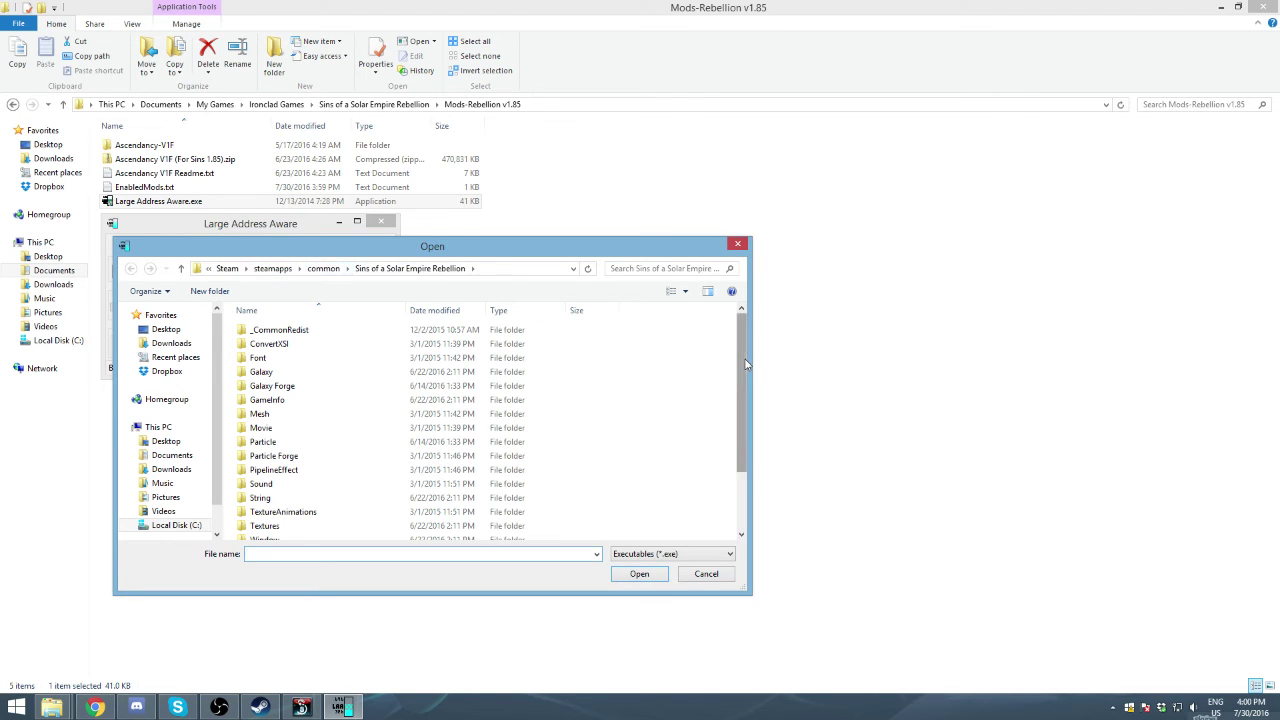
left_click_drag(745, 365, 748, 422)
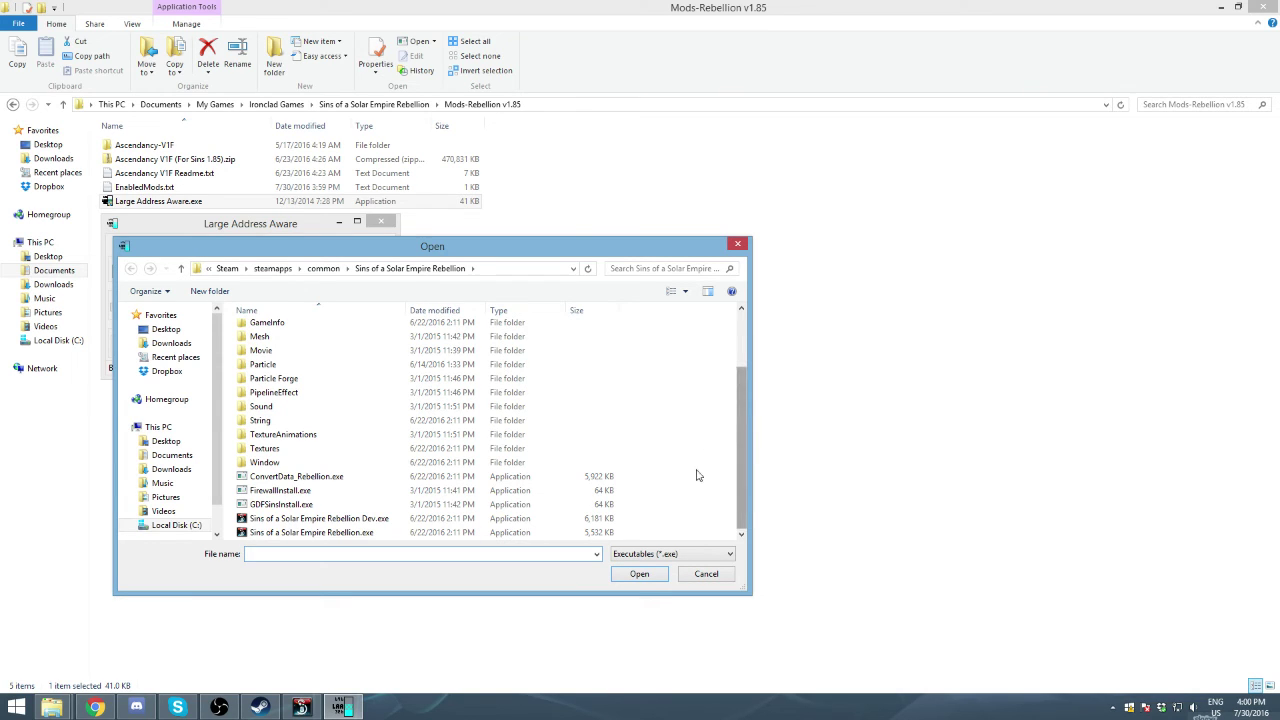
double_click(355, 533)
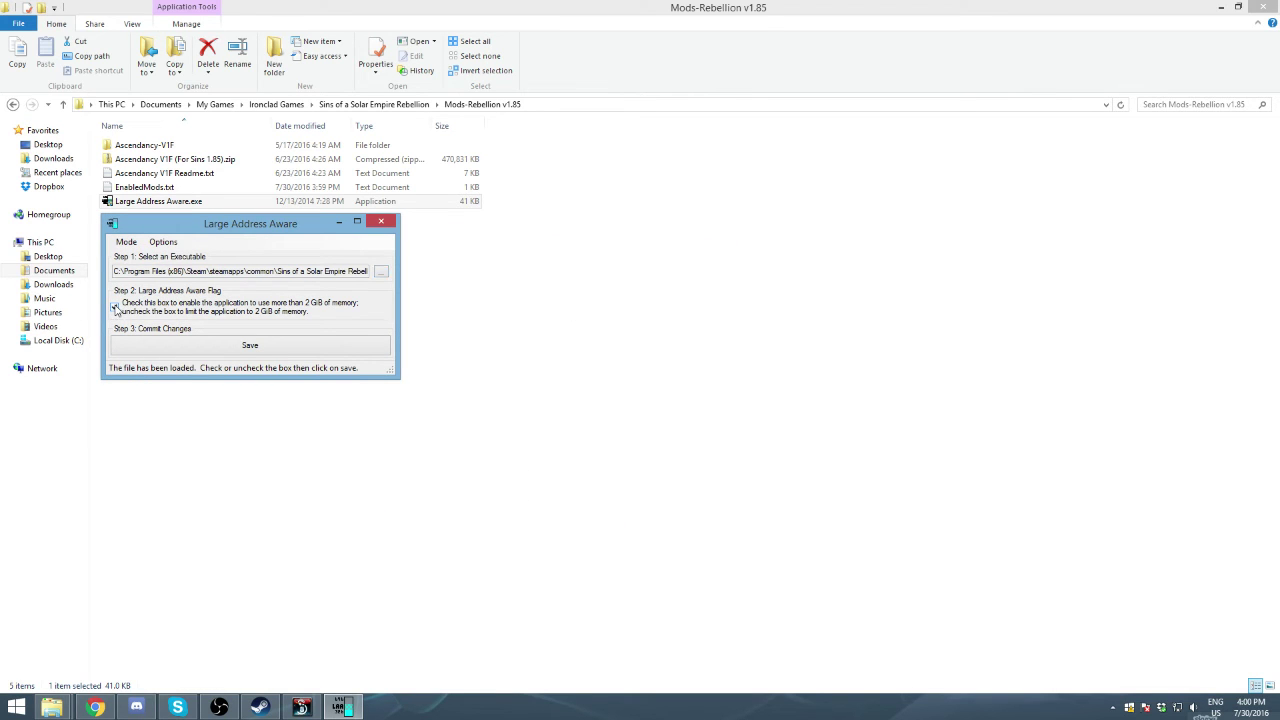
- Enable the large address flag allowing more than 2 GiB of memory, save the change, and close Large Address Aware
left_click(114, 307)
left_click(268, 354)
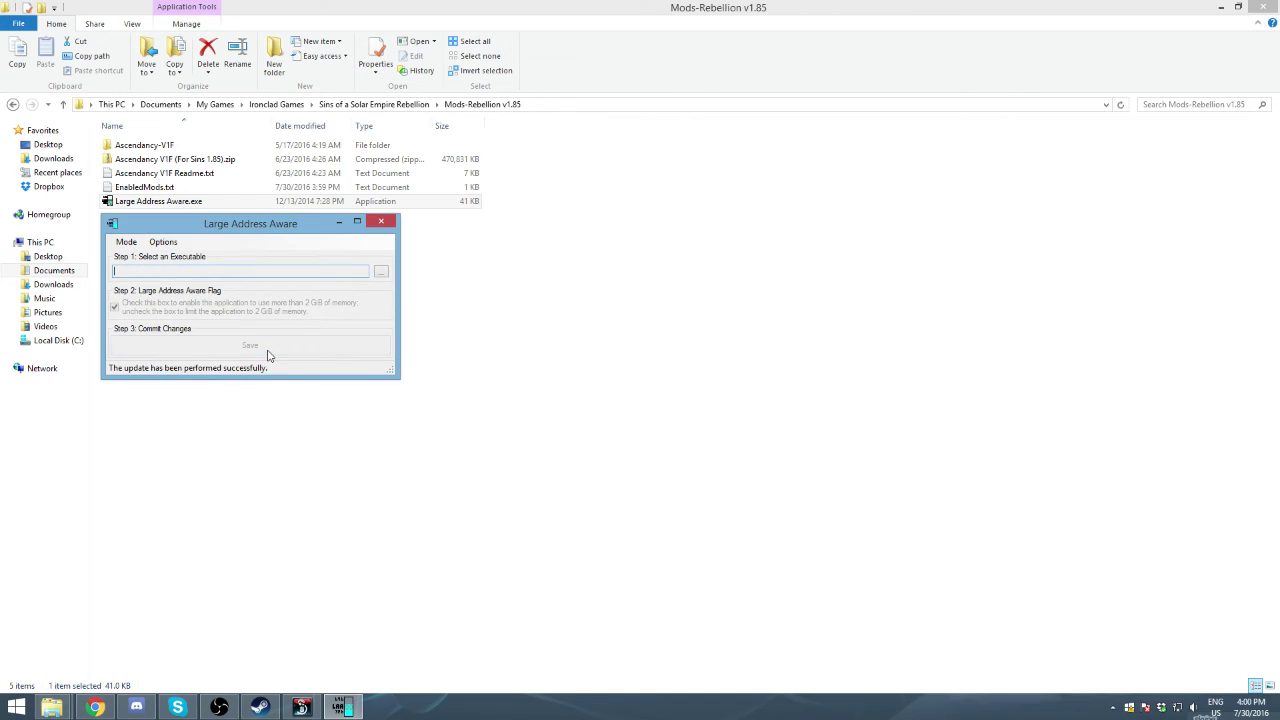
left_click(381, 221)
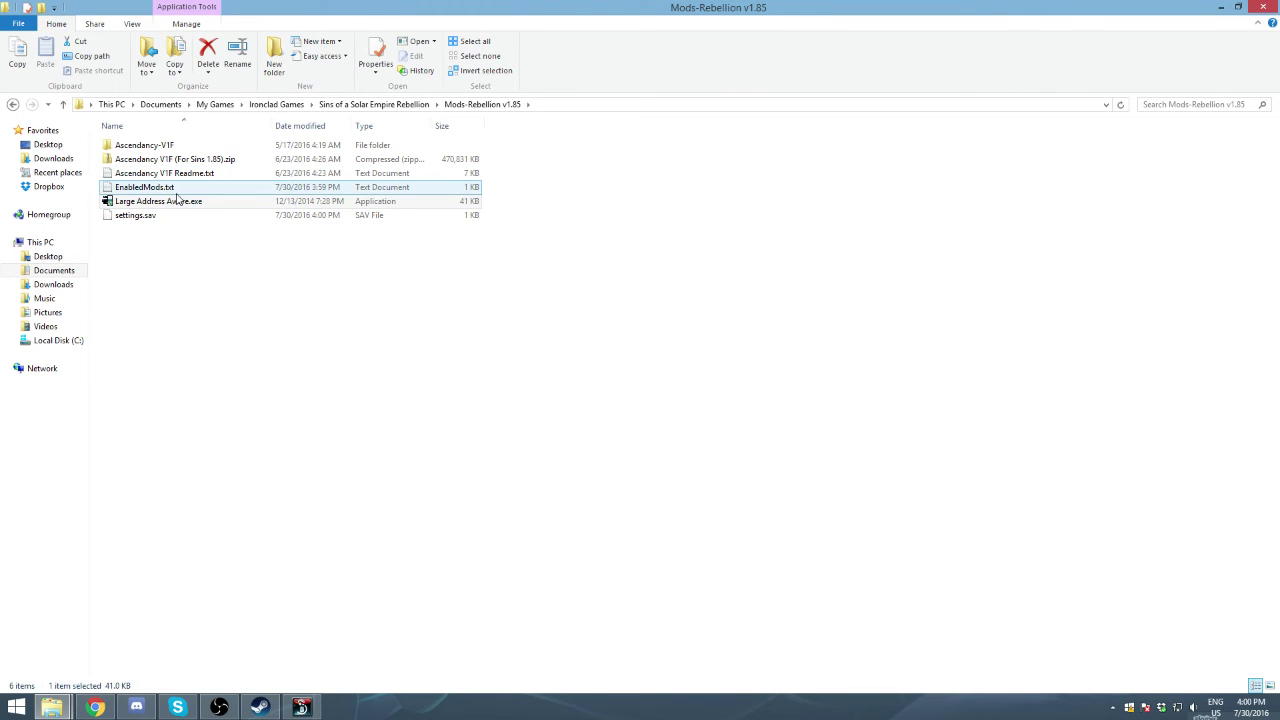
- Check the current contents of EnabledMods.txt and close the file
mouse_move(170, 188)
left_mouse_down()
mouse_move(153, 142)
mouse_move(163, 178)
mouse_move(145, 188)
left_mouse_up()
double_click(145, 188)
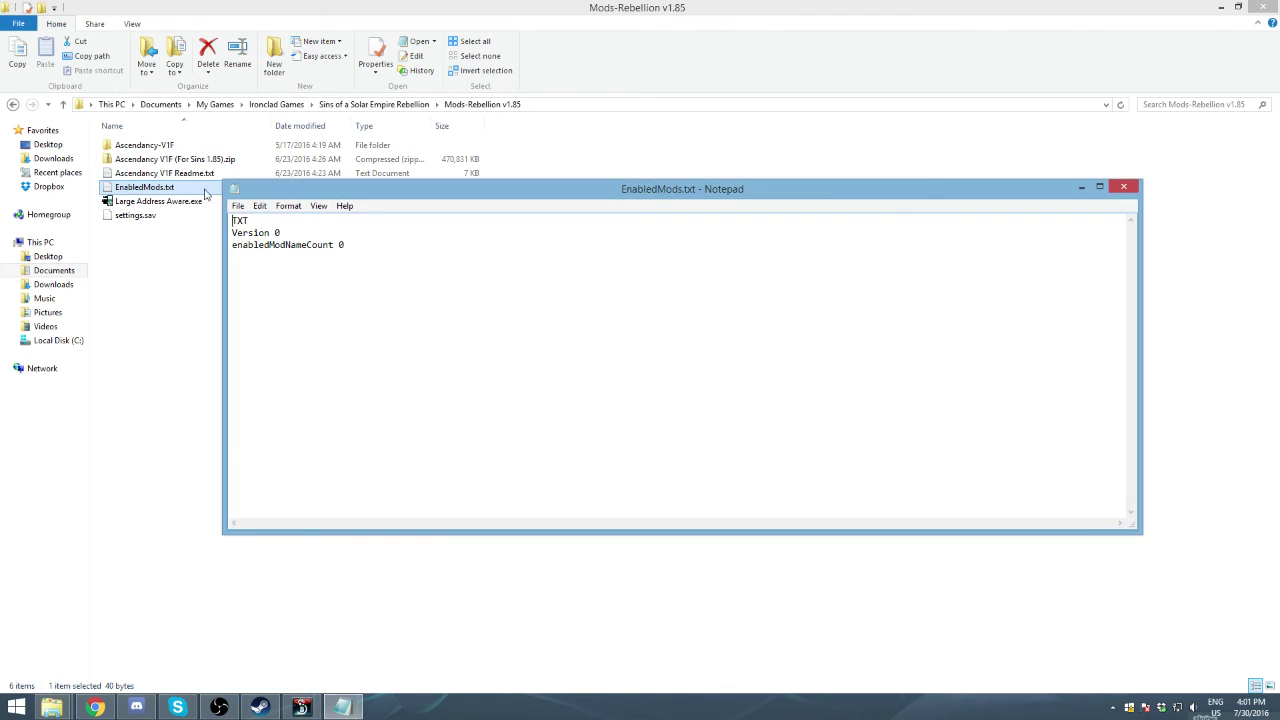
left_click(1124, 188)
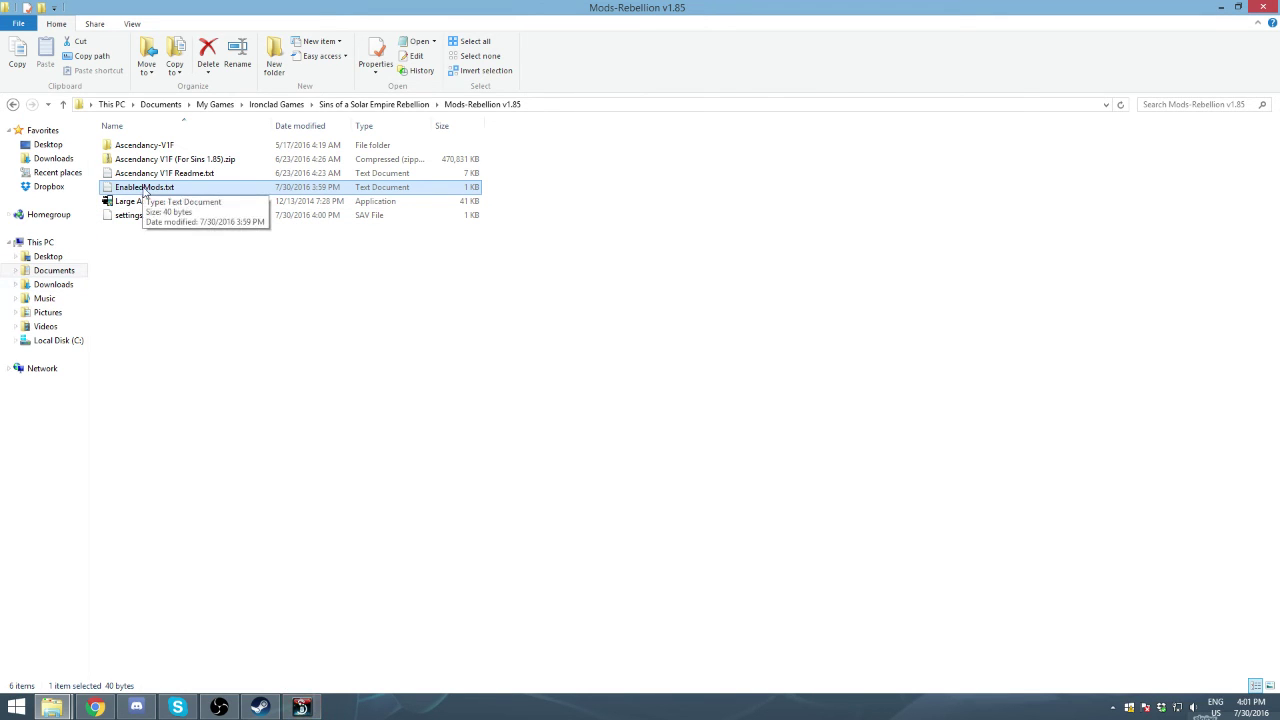
- Switch to Sins of a Solar Empire: Rebellion to view its Mods options, and return to the Ascendancy-V1F folder in File Explorer
left_click(301, 707)
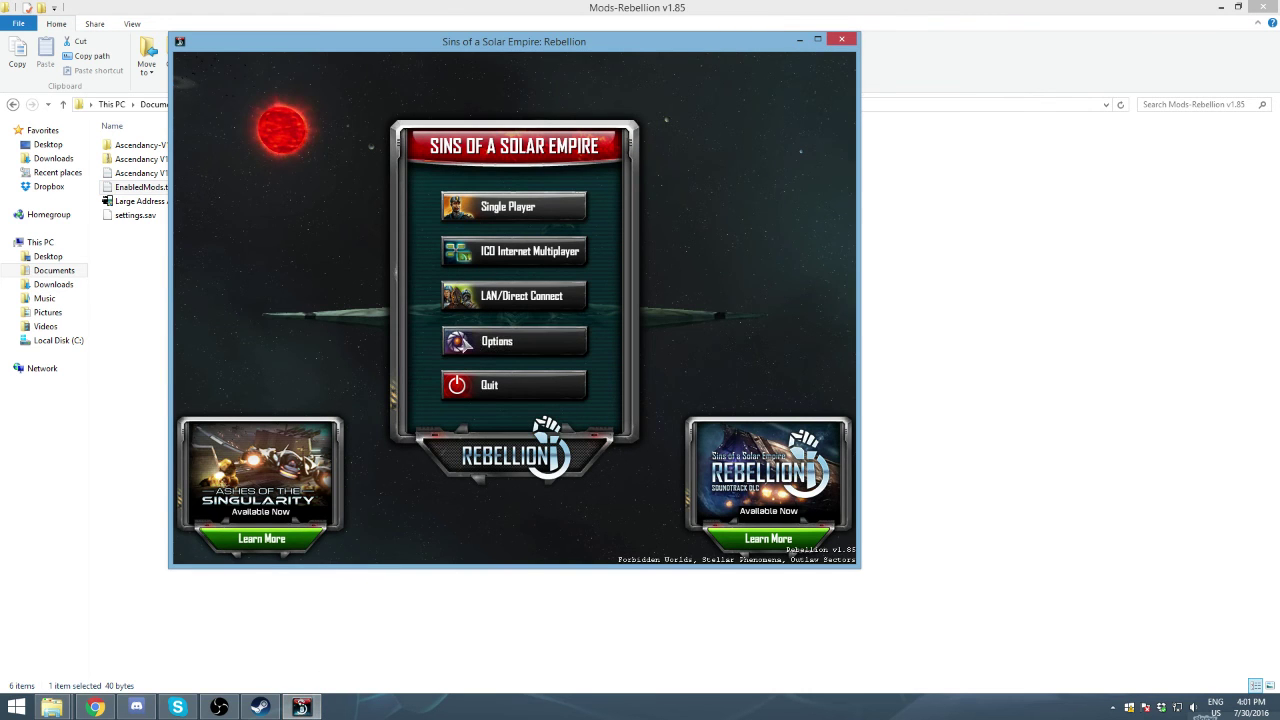
left_click(460, 335)
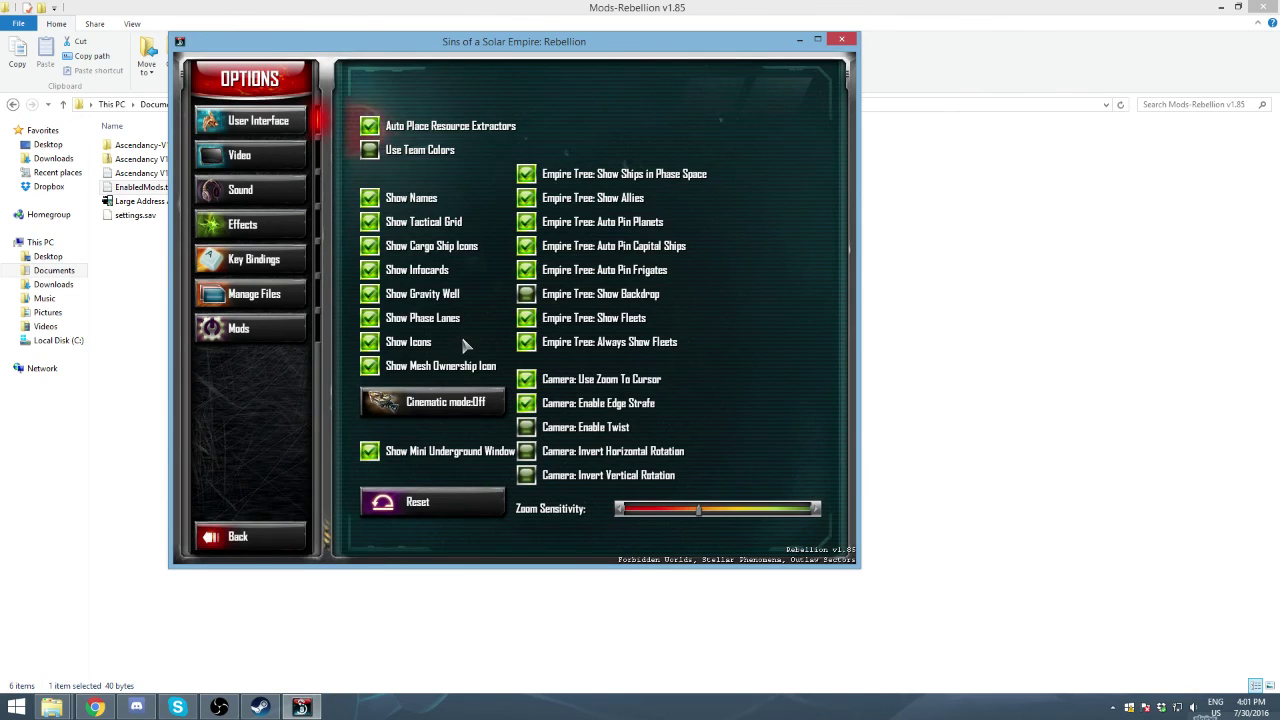
left_click(252, 332)
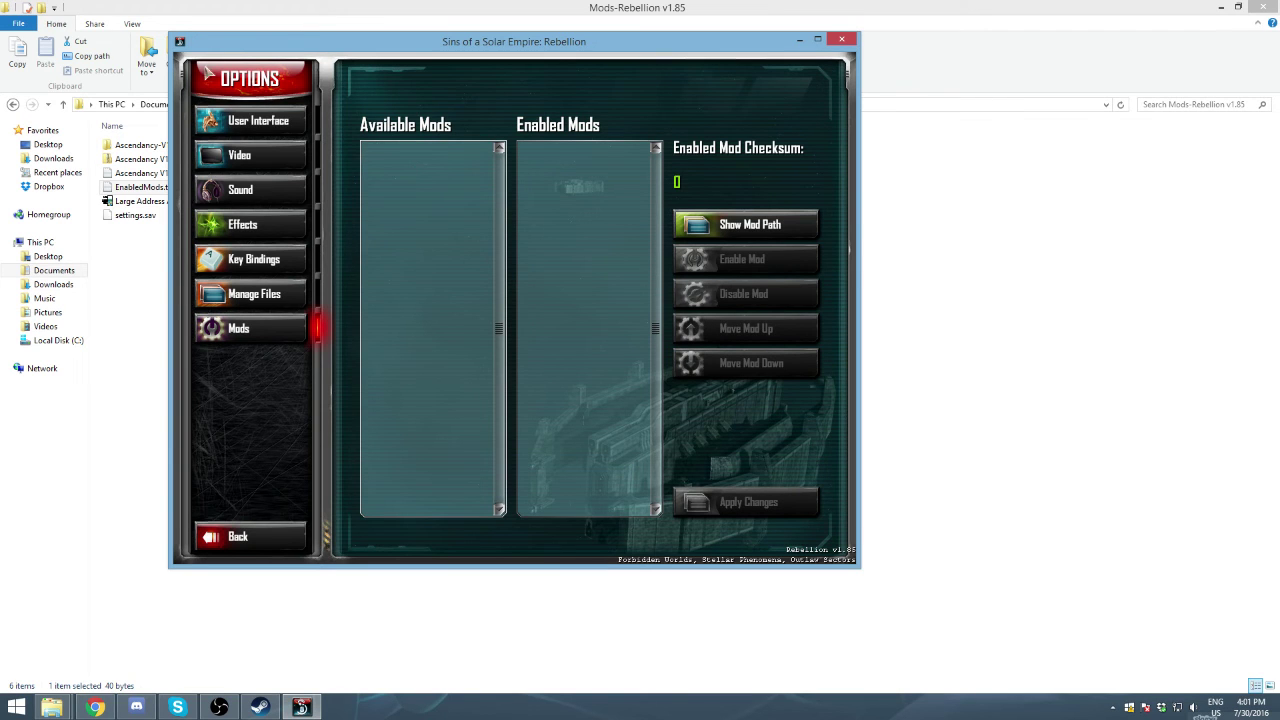
left_click(145, 149)
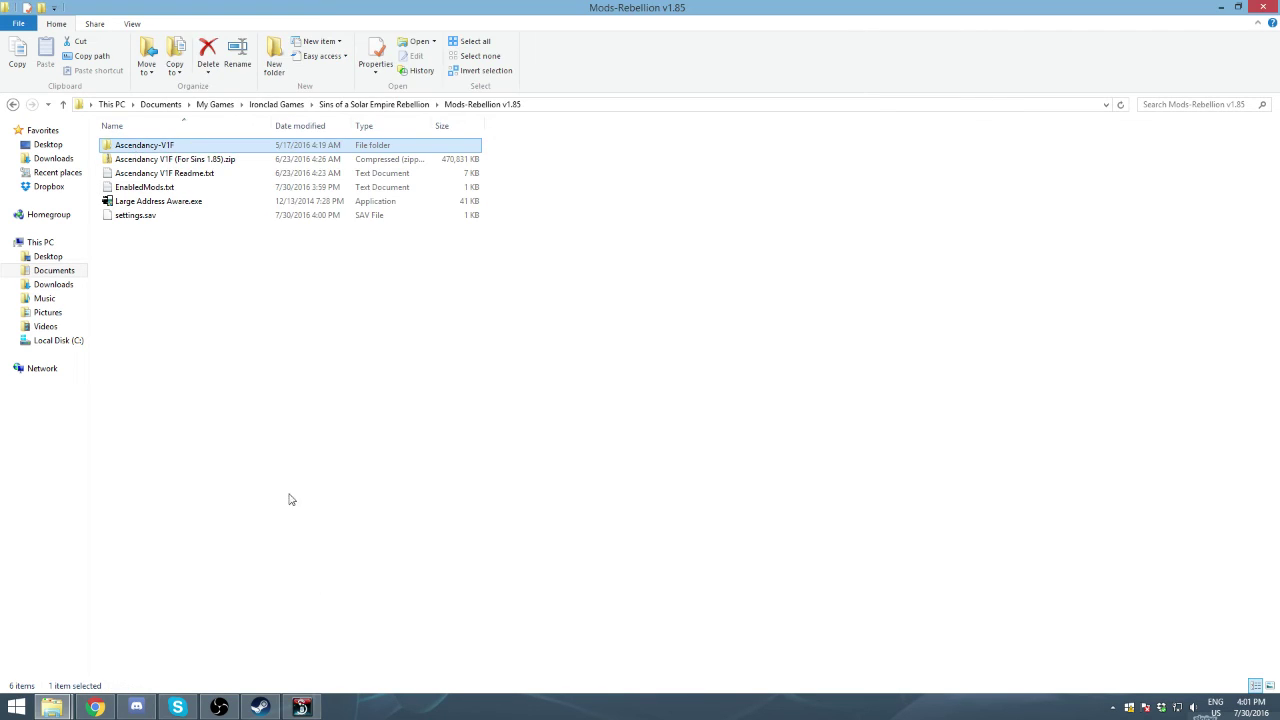
- Return to Sins of a Solar Empire: Rebellion, leave its options, and quit the game
left_click(301, 707)
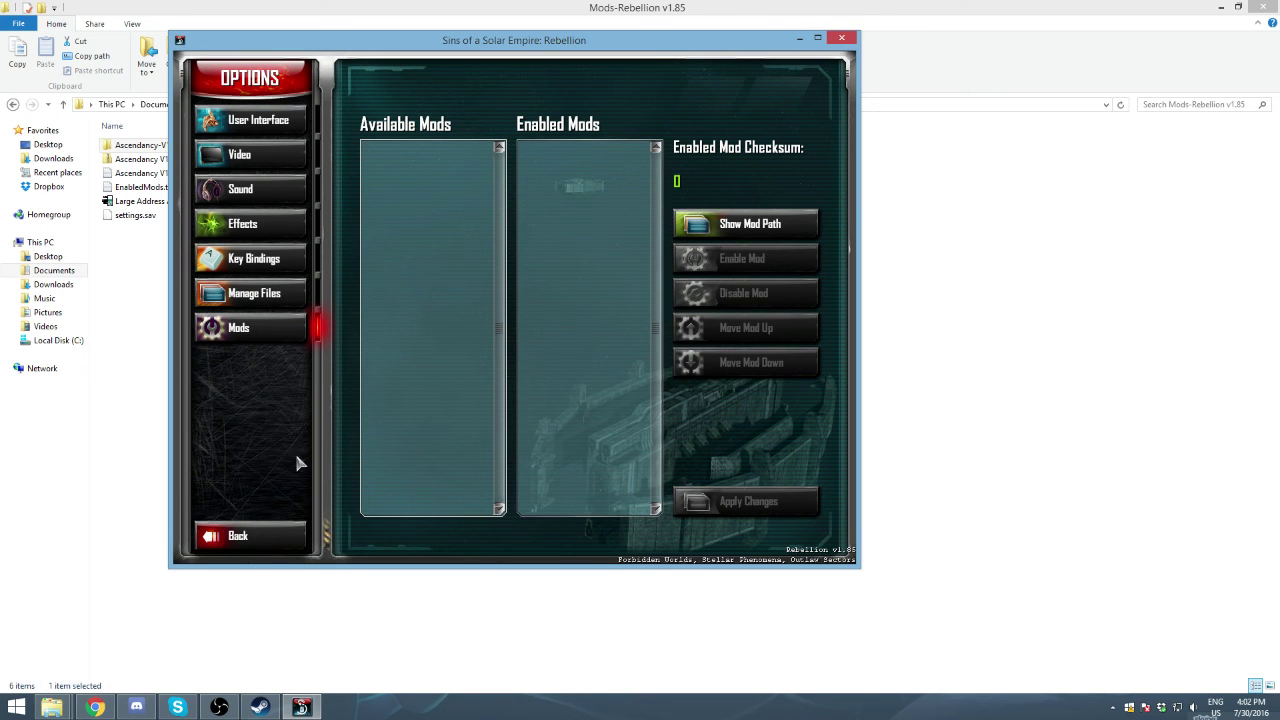
left_click(245, 535)
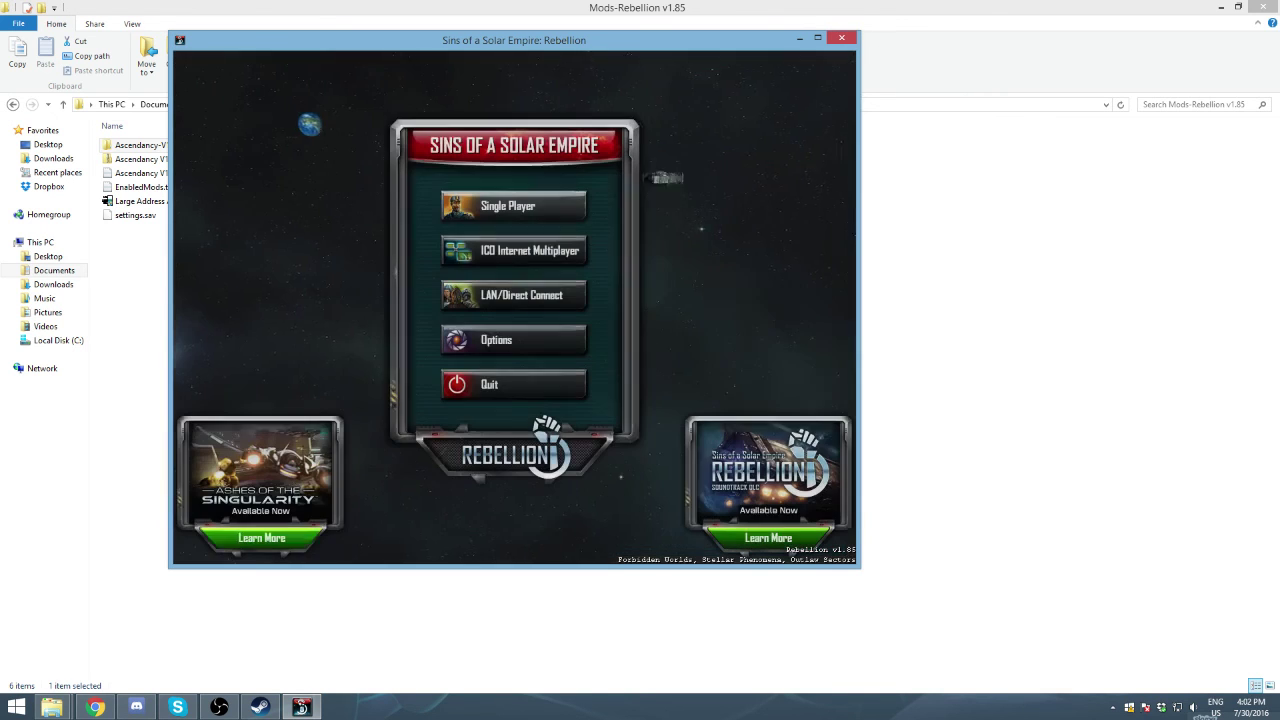
left_click(535, 385)
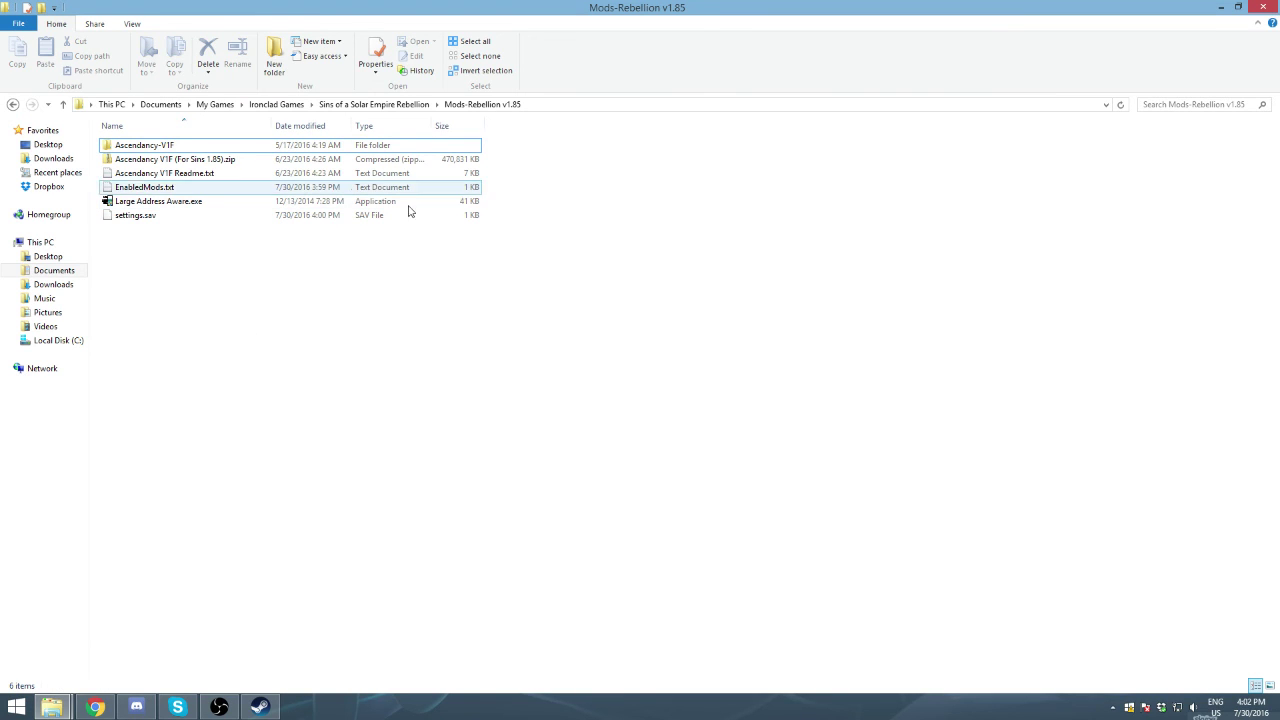
- Bring up Steam's shortcut menu from the system tray, and check the contents of EnabledMods.txt
left_click(1113, 708)
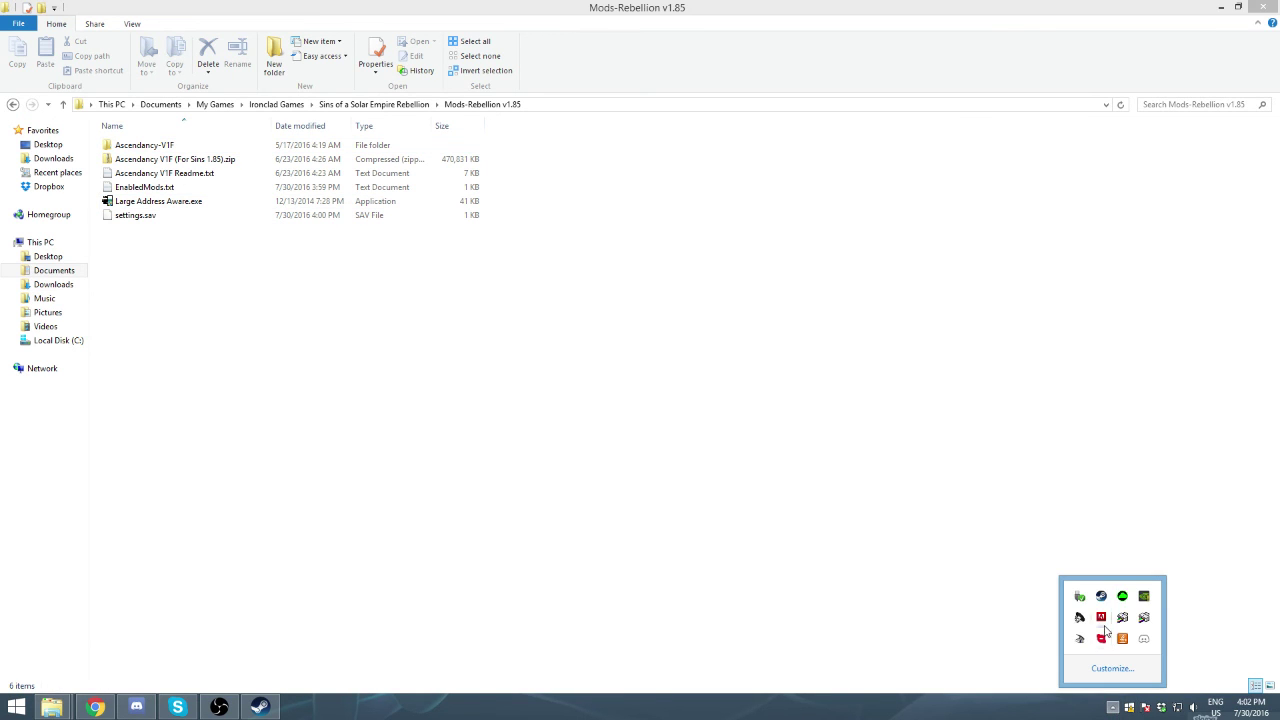
right_click(1101, 596)
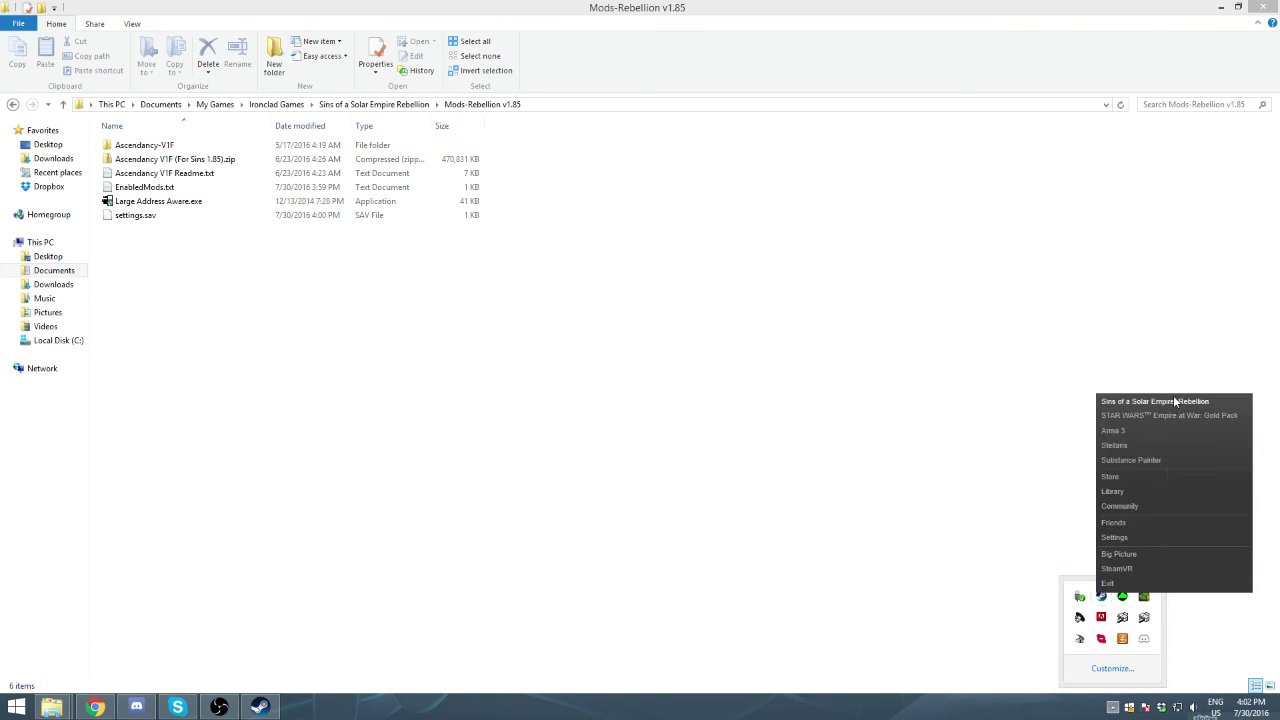
double_click(144, 187)
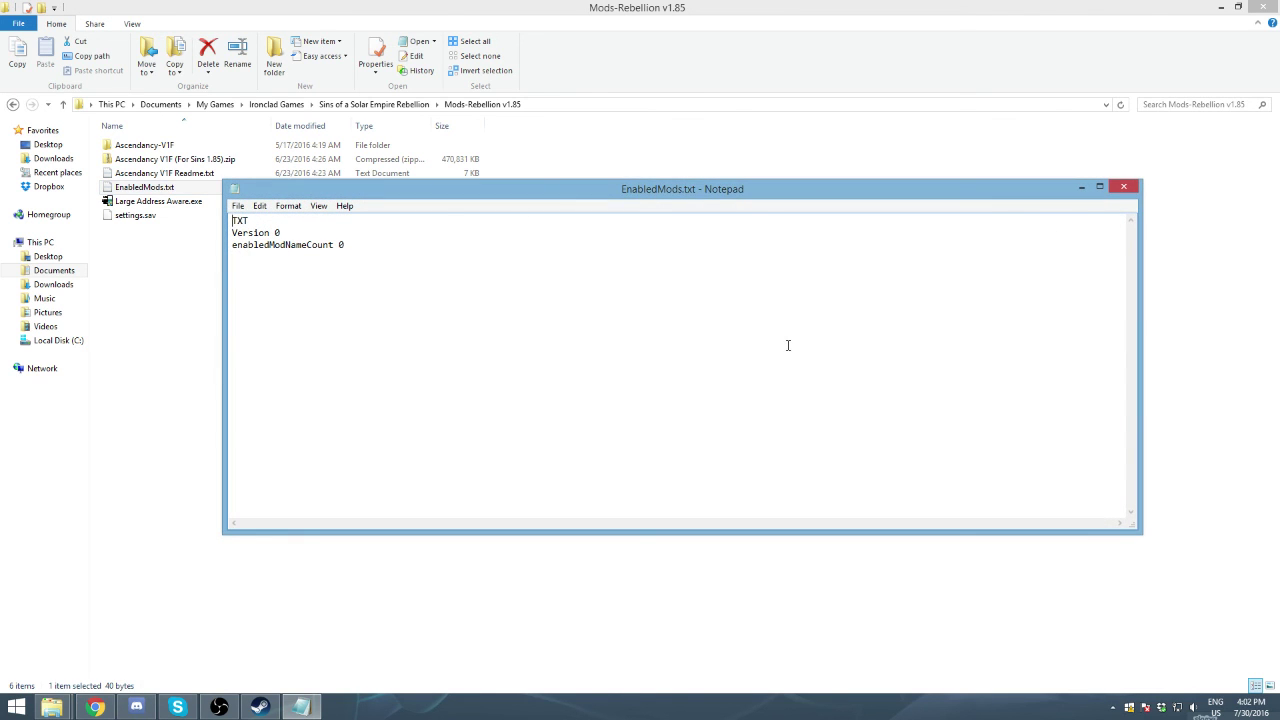
left_click(1124, 187)
- Copy the four EnabledMods lines, from TXT through enabledModName "Ascendancy-V1F", out of Ascendancy V1F Readme.txt and close the readme
double_click(200, 173)
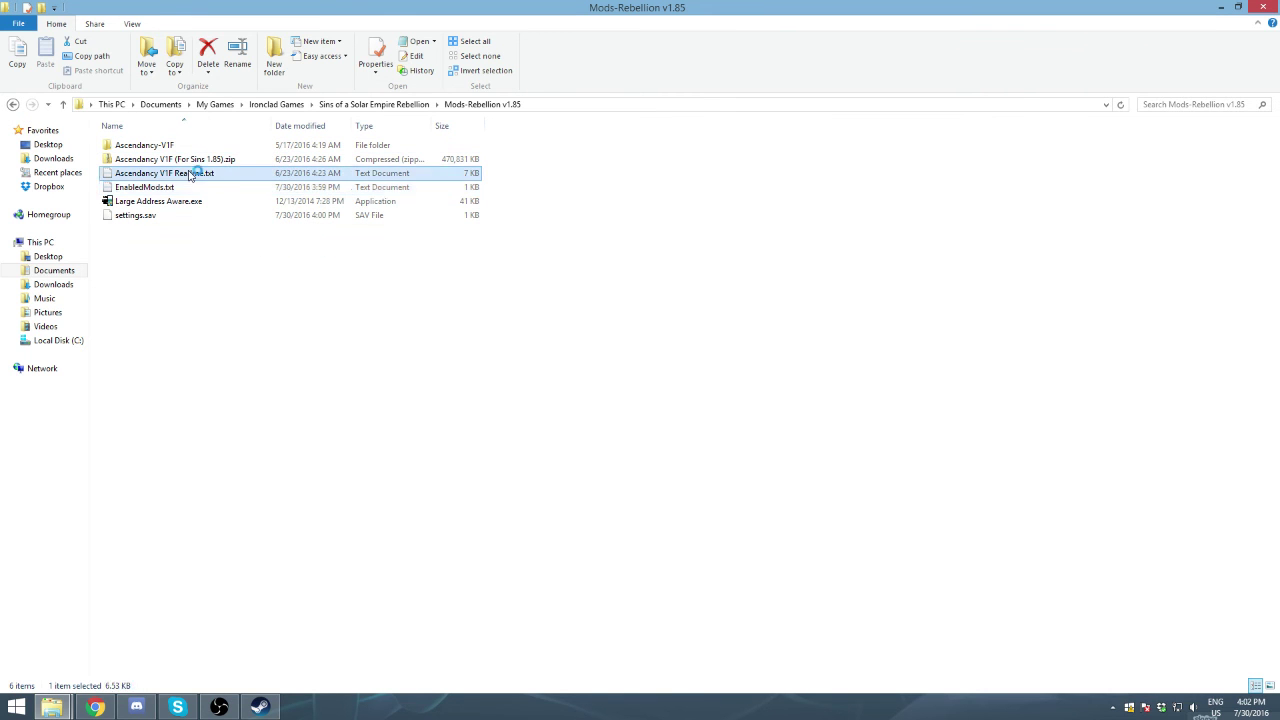
scroll(390, 420, "down", 1)
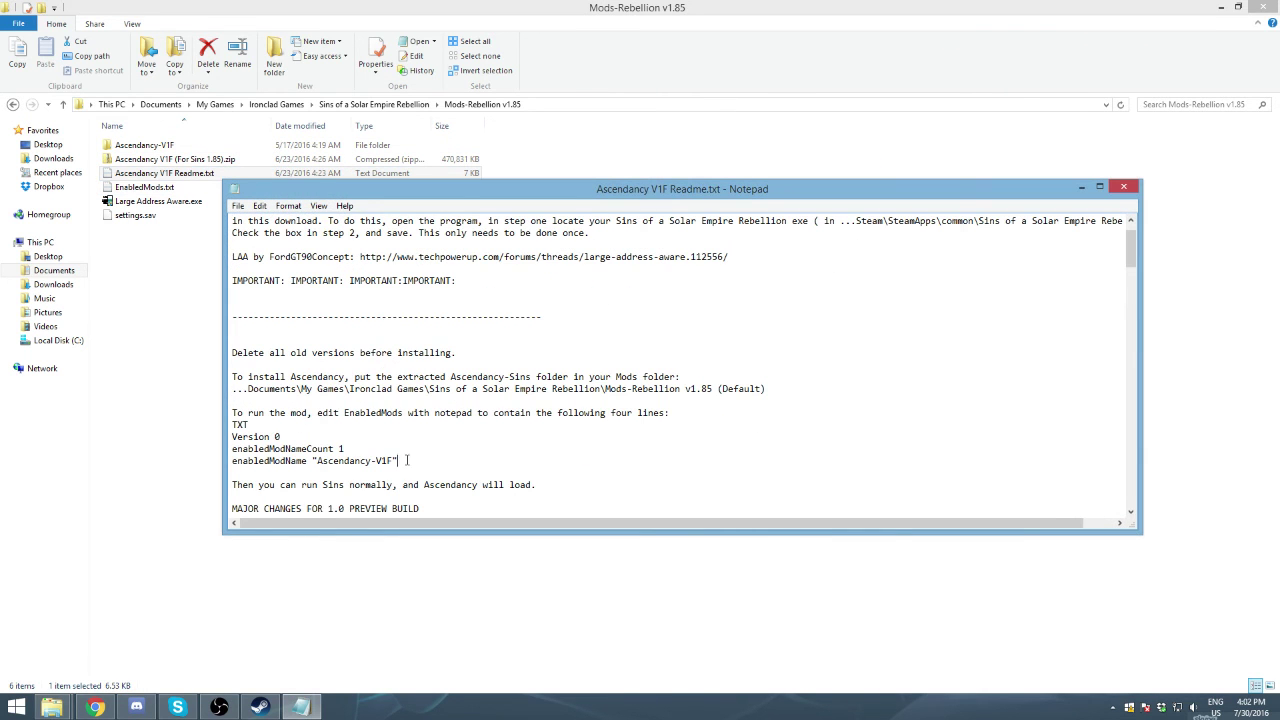
left_click_drag(400, 460, 197, 431)
key("ctrl+c")
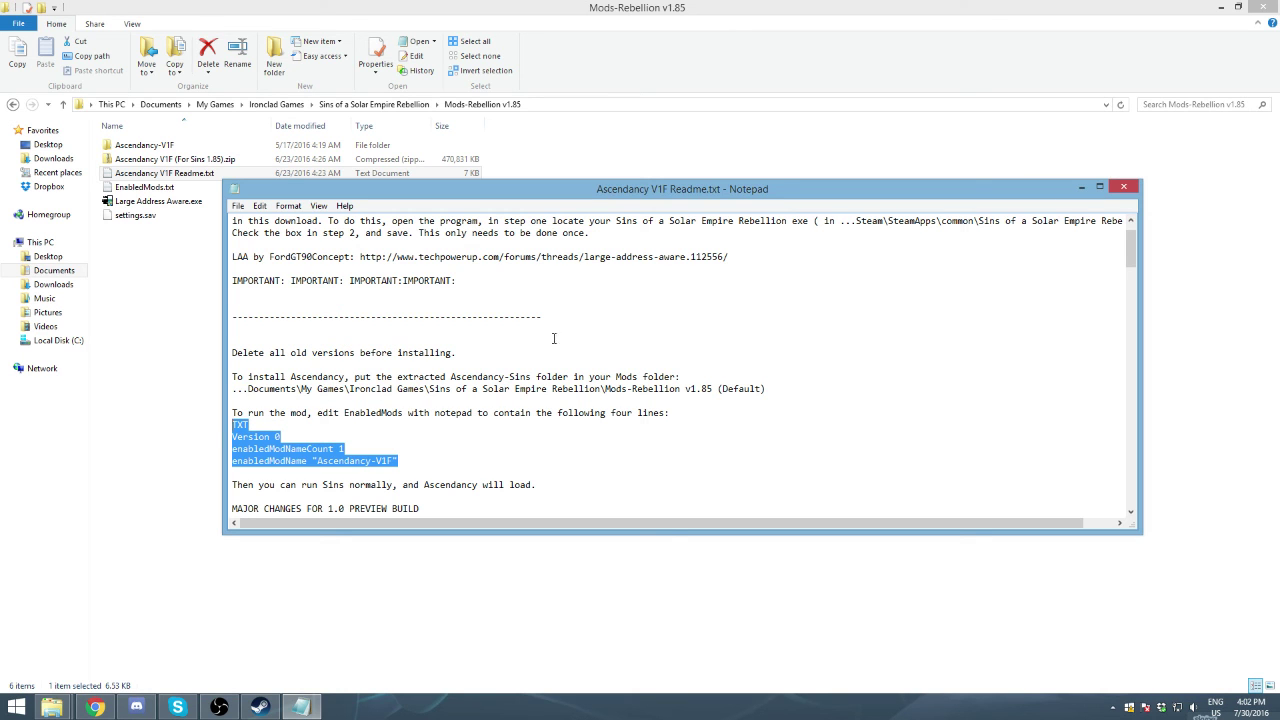
left_click(1123, 187)
- Replace all text in EnabledMods.txt with the copied four lines enabling "Ascendancy-V1F" with a count of 1, save, and close it
double_click(150, 187)
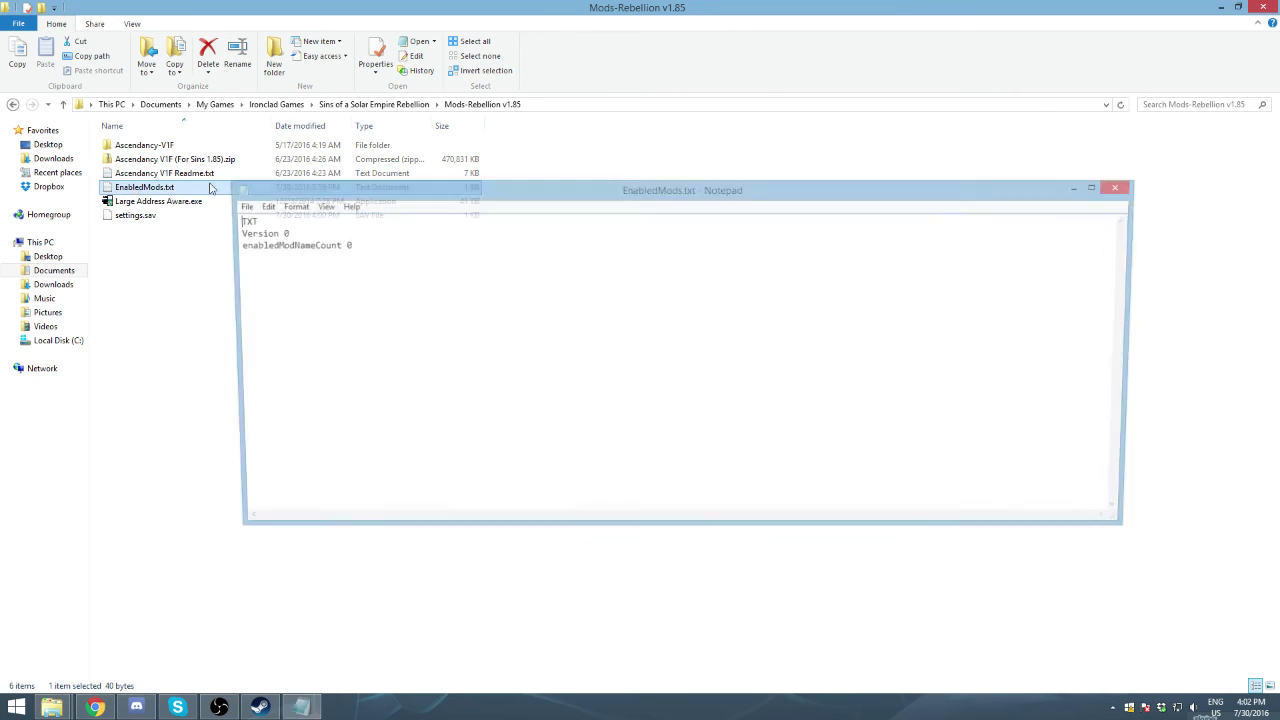
key("ctrl+a")
key("ctrl+v")
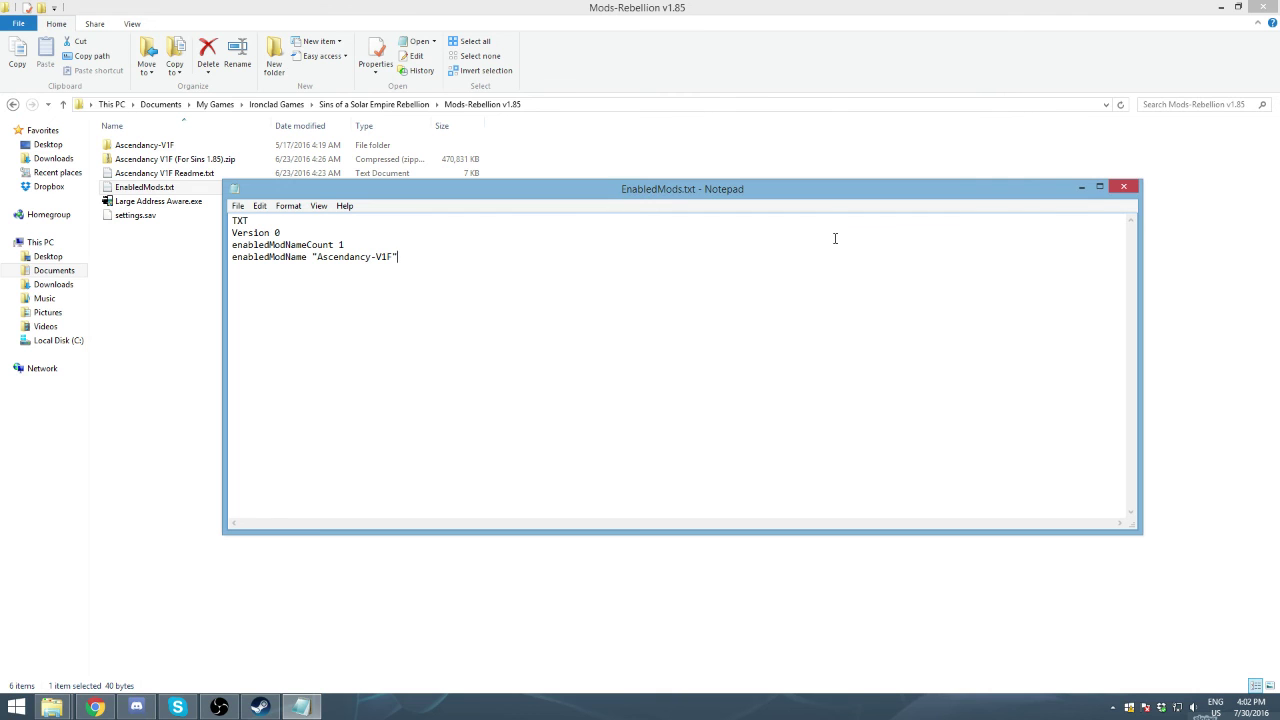
left_click(1123, 186)
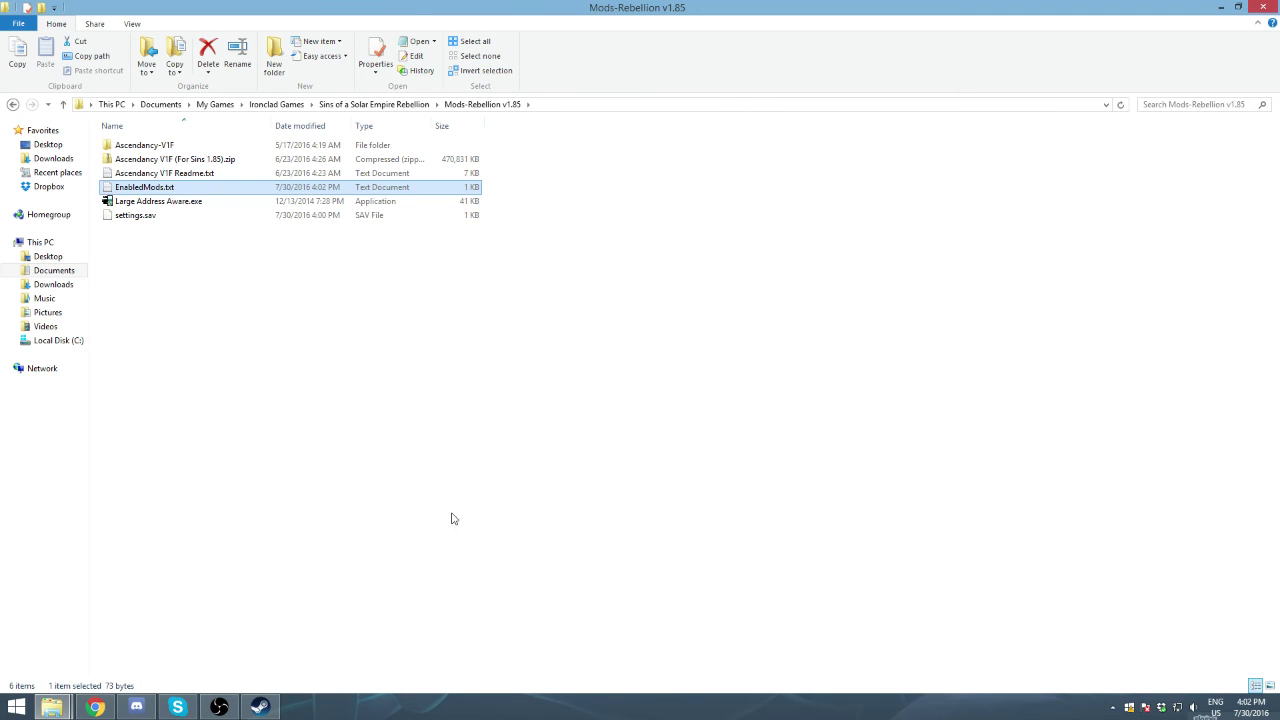
- Launch Sins of a Solar Empire: Rebellion from Steam with the Ascendancy mod enabled, and bring the game window to the front
left_click(258, 709)
double_click(90, 398)
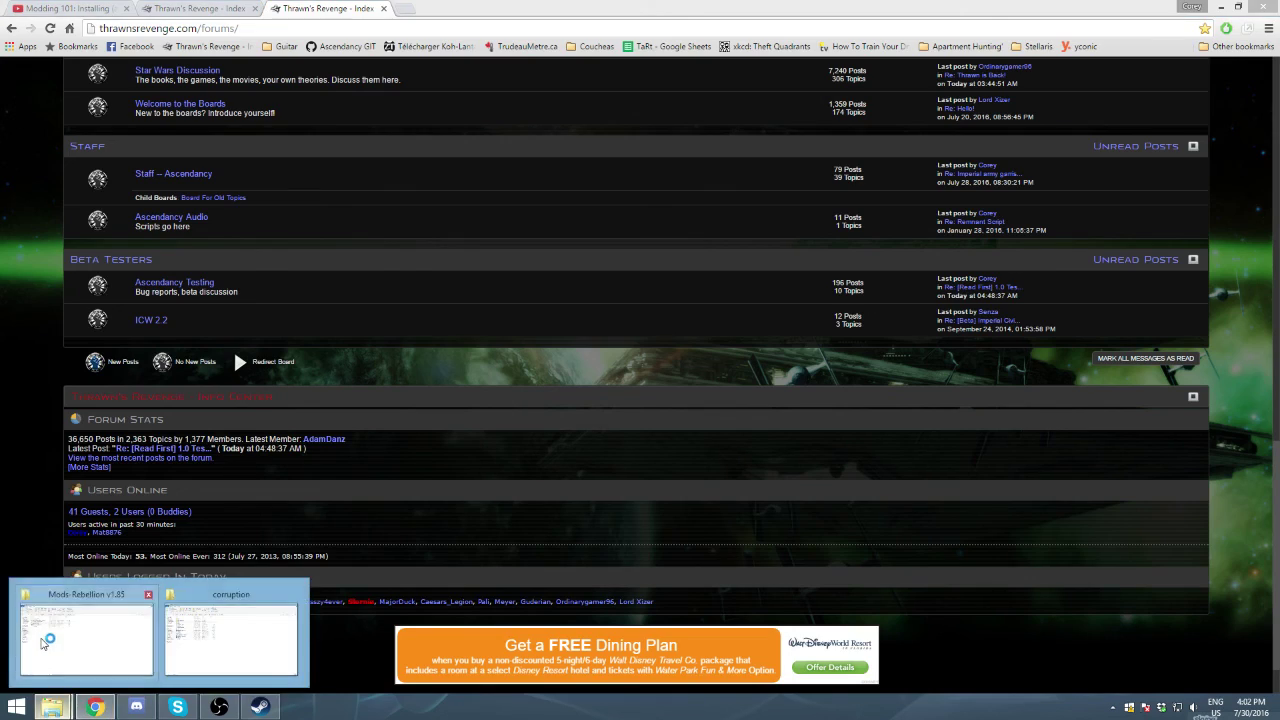
left_click(85, 632)
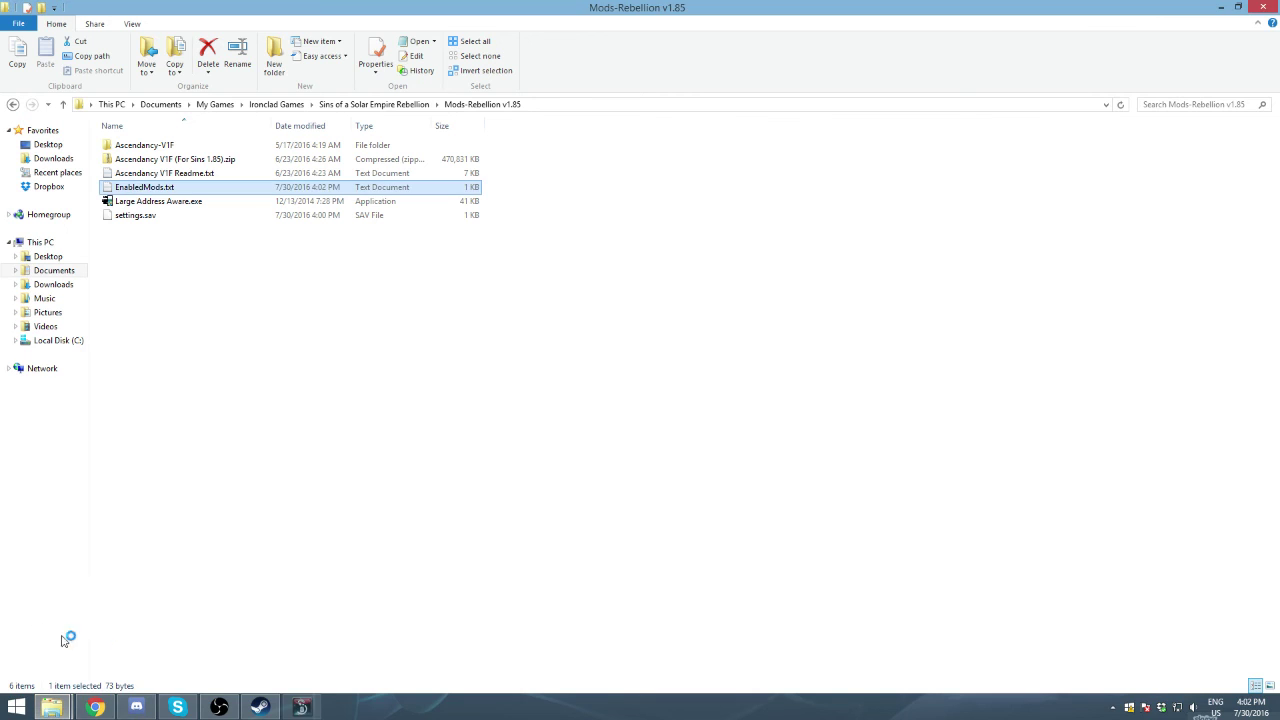
left_click(301, 709)
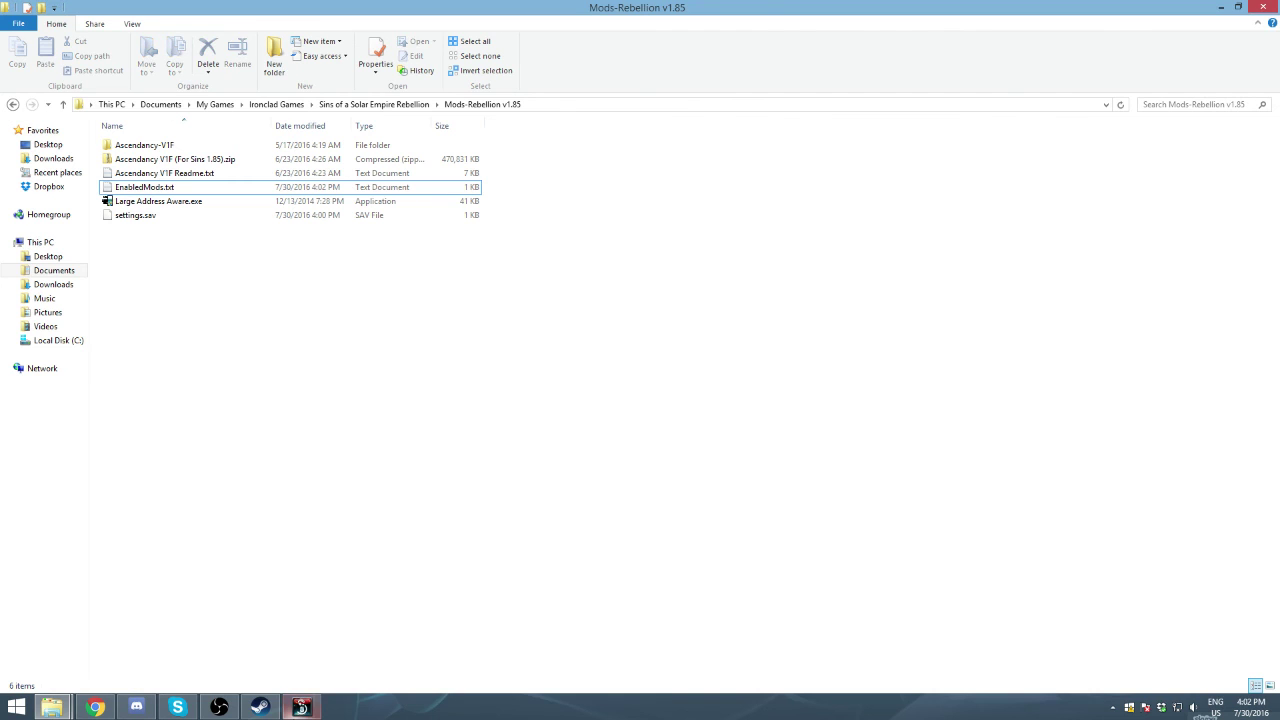
mouse_move(301, 707)
left_click(290, 669)
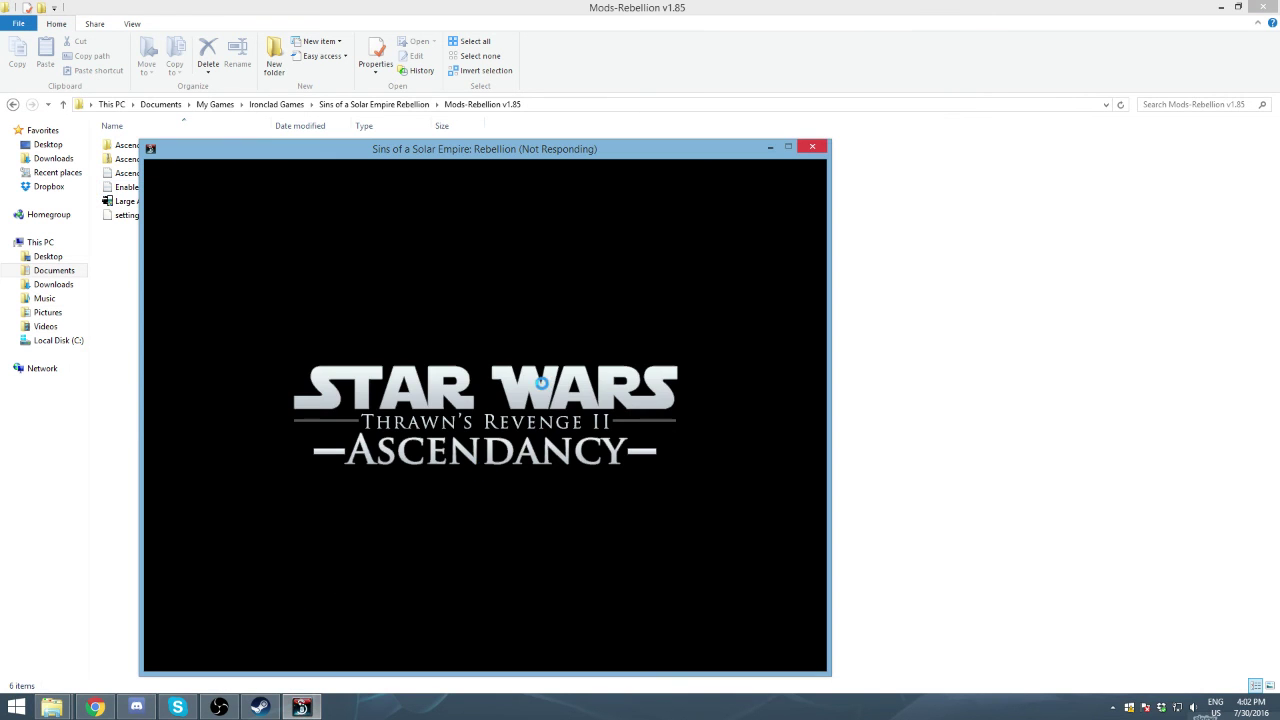
- Force the Sins of a Solar Empire: Rebellion window to close, cancelling the Windows check for a solution
left_click(812, 148)
left_click(443, 438)
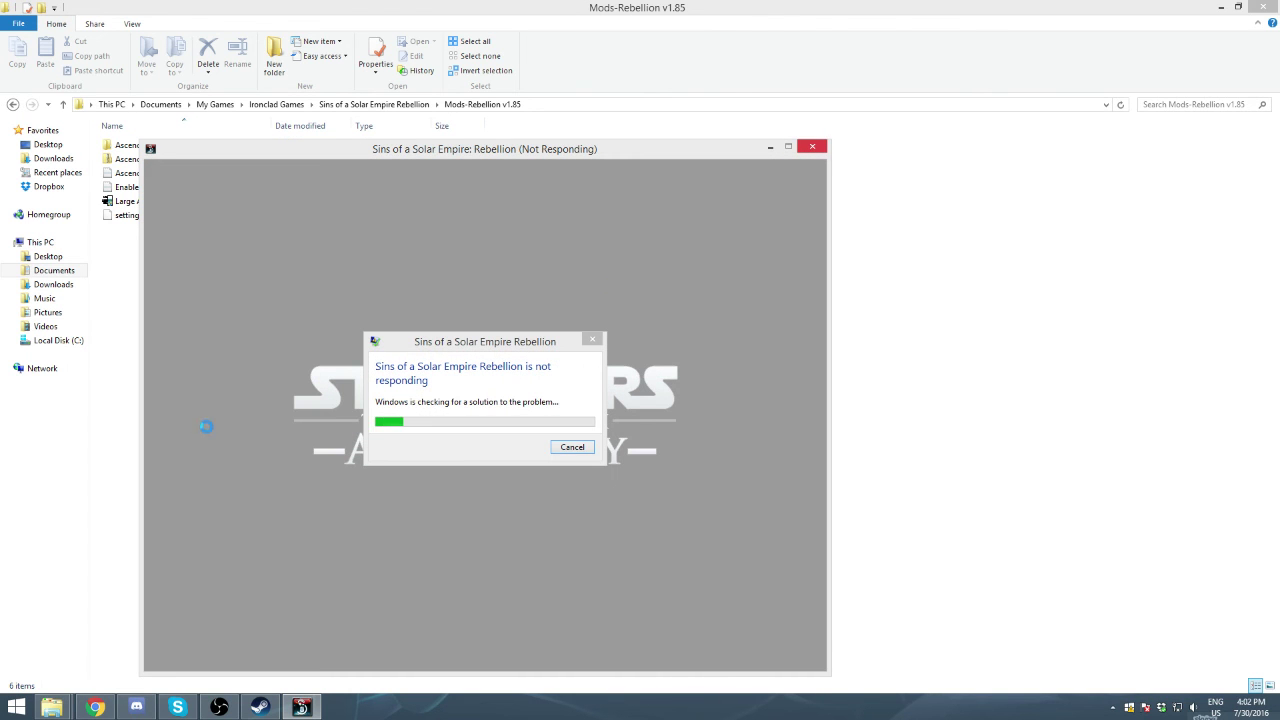
left_click(573, 448)
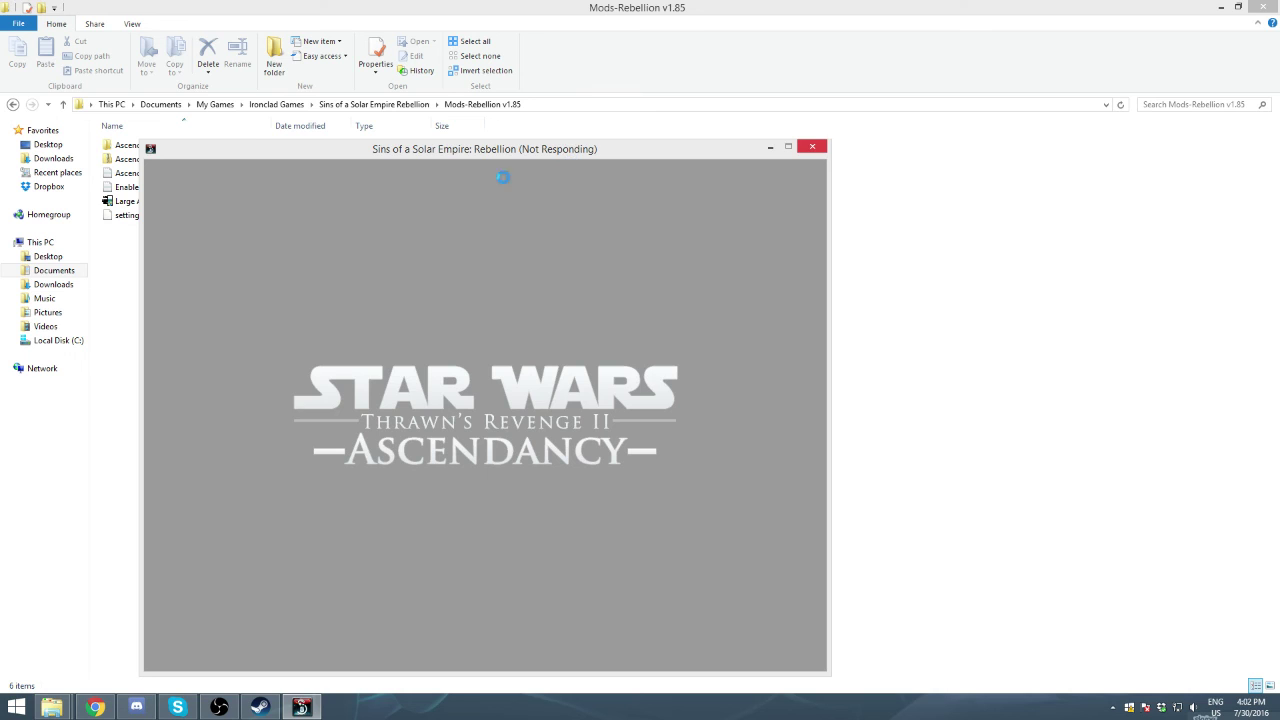
left_click(812, 148)
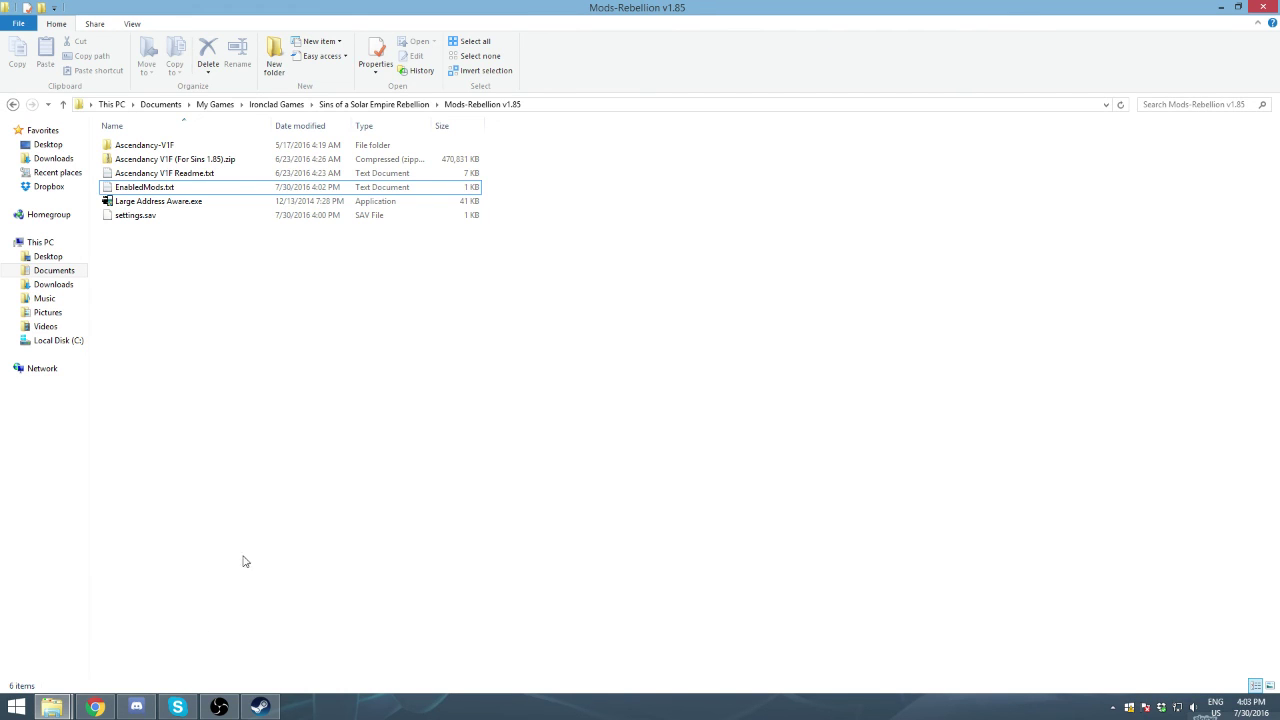
left_click(219, 707)
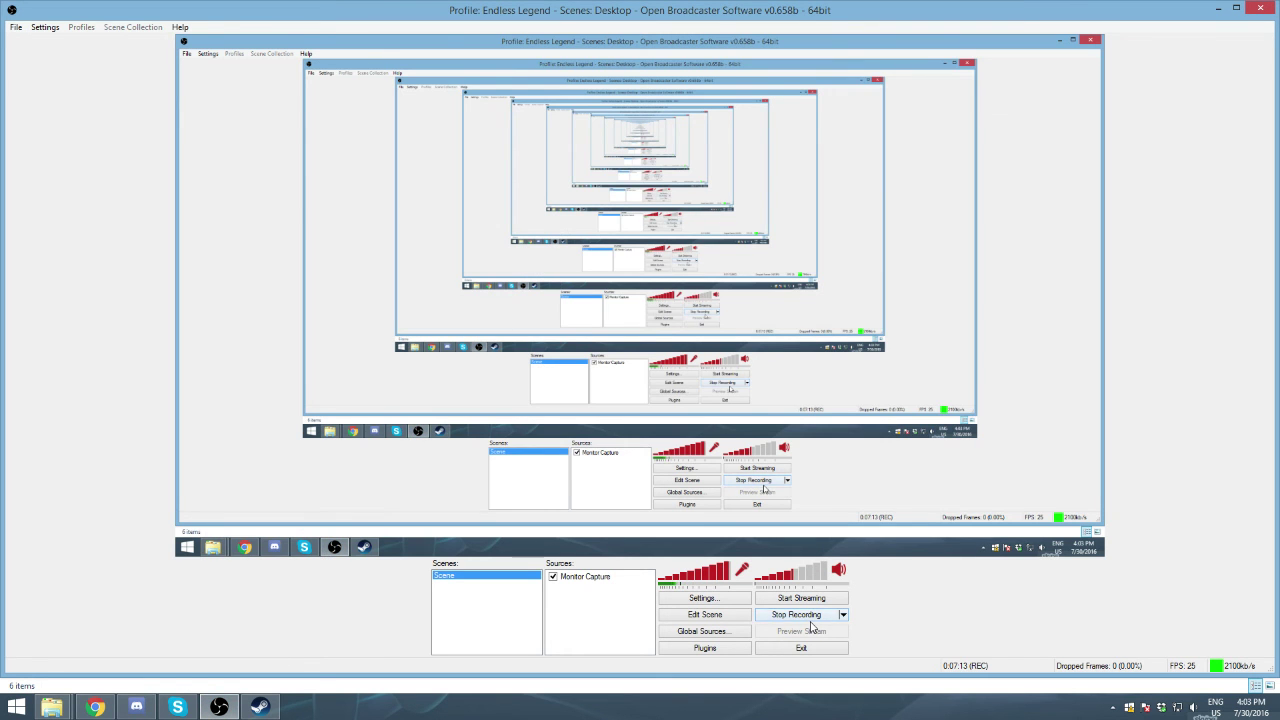